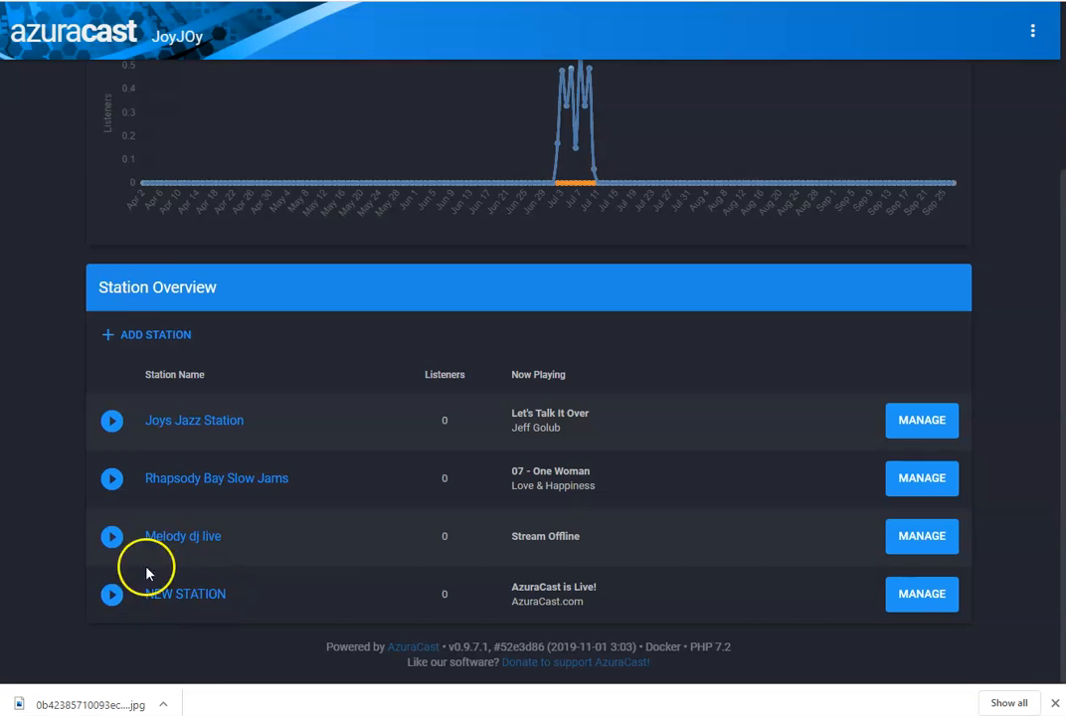
# - In NEW STATION's music files, create a new directory named NEW FOLDER1
pyautogui.click(914, 598)
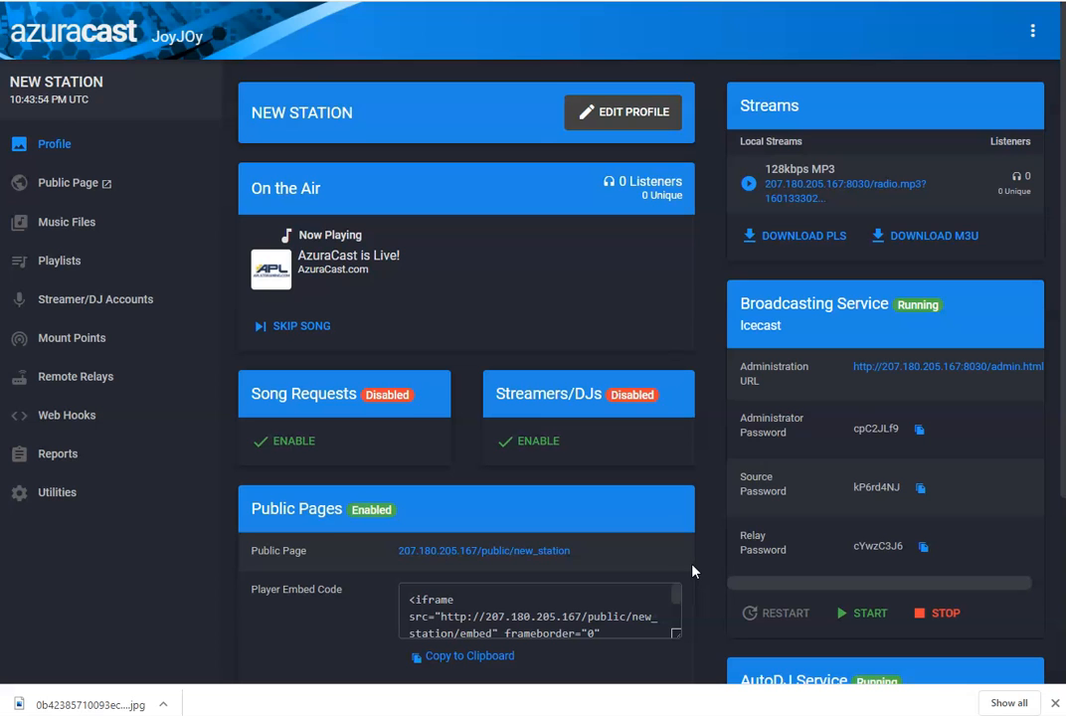
pyautogui.click(64, 226)
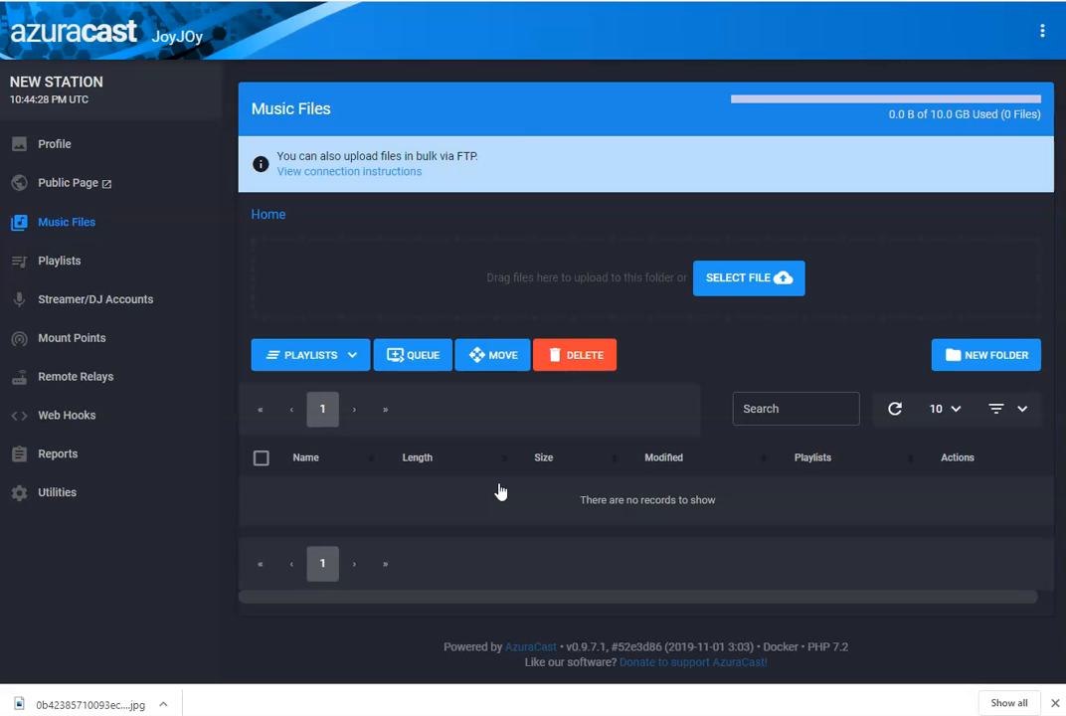
pyautogui.click(969, 356)
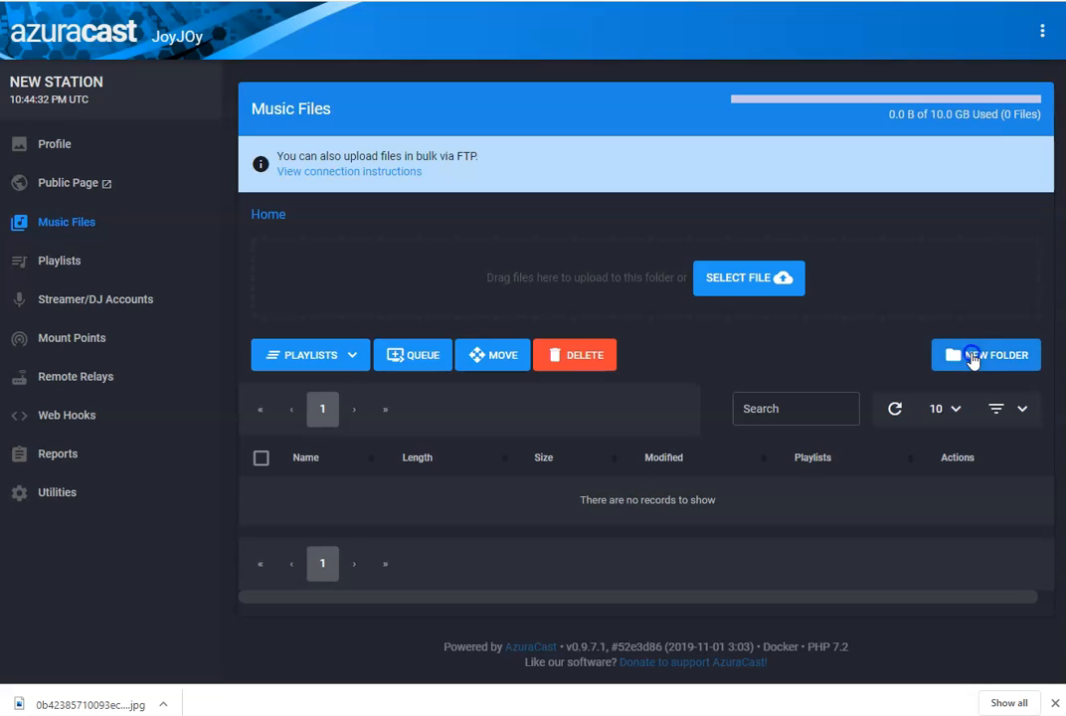
pyautogui.click(382, 340)
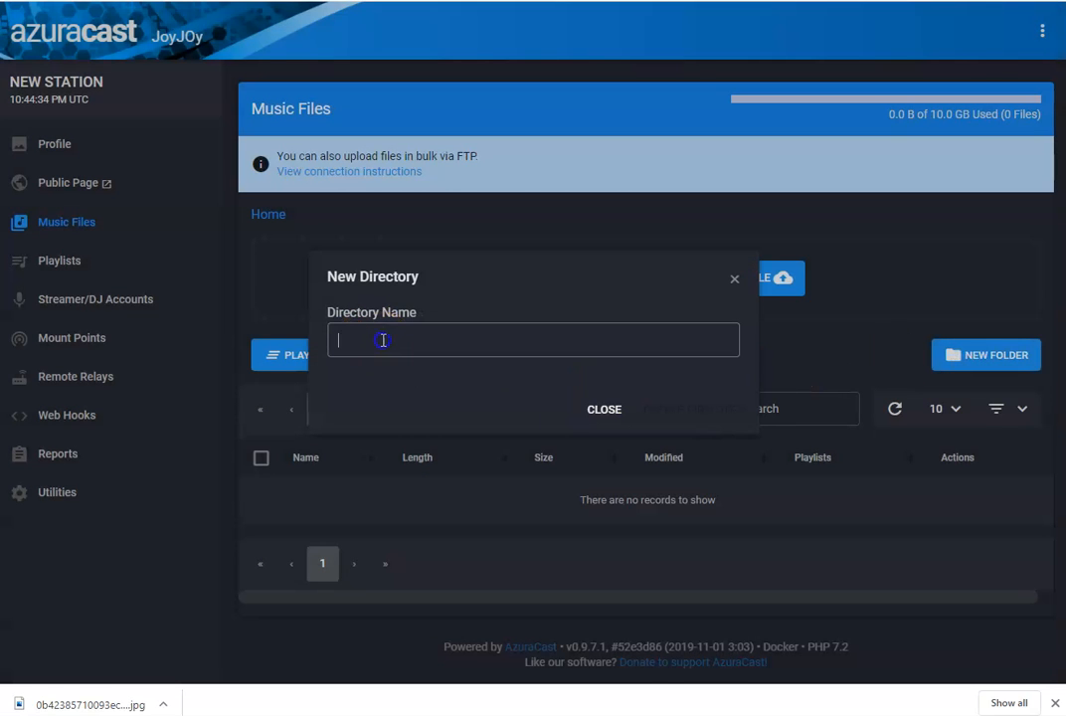
pyautogui.write('NEW FOLDER1')
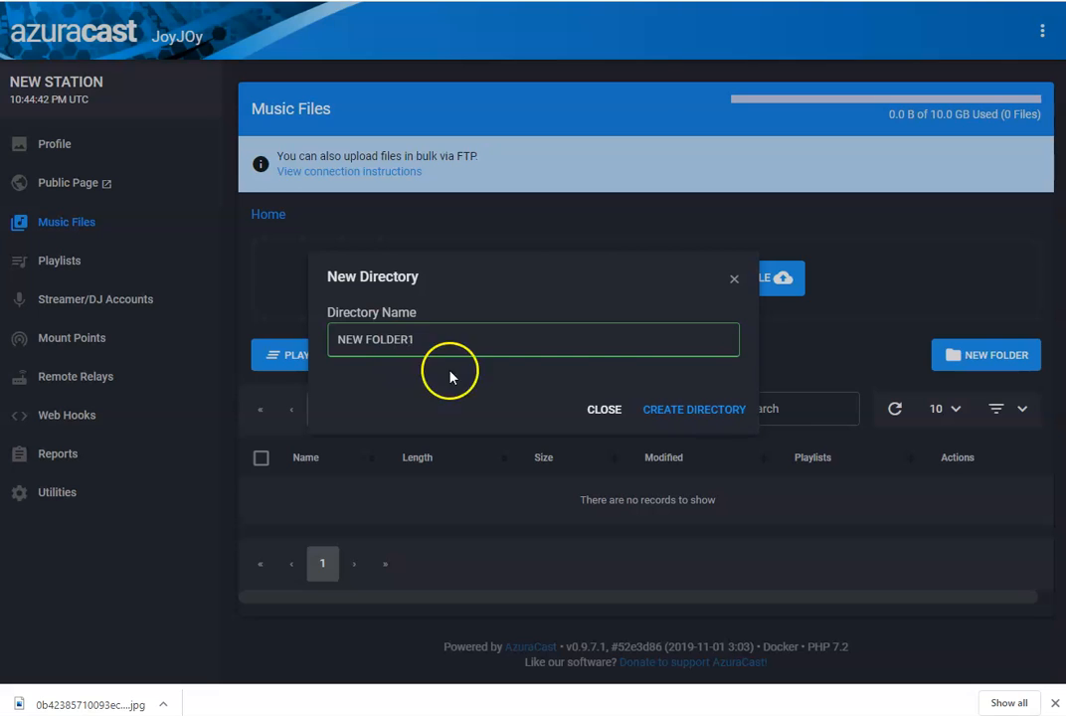
pyautogui.click(652, 409)
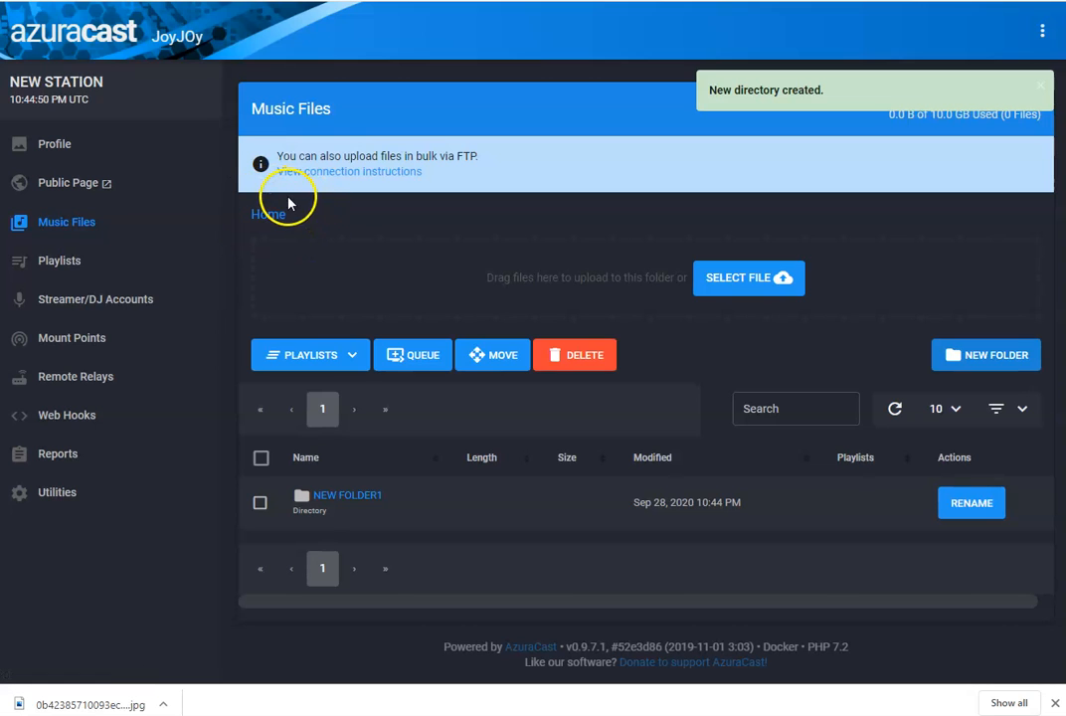
# - Return to the Home folder and create a second directory named NEW FOLDER 2
pyautogui.click(347, 501)
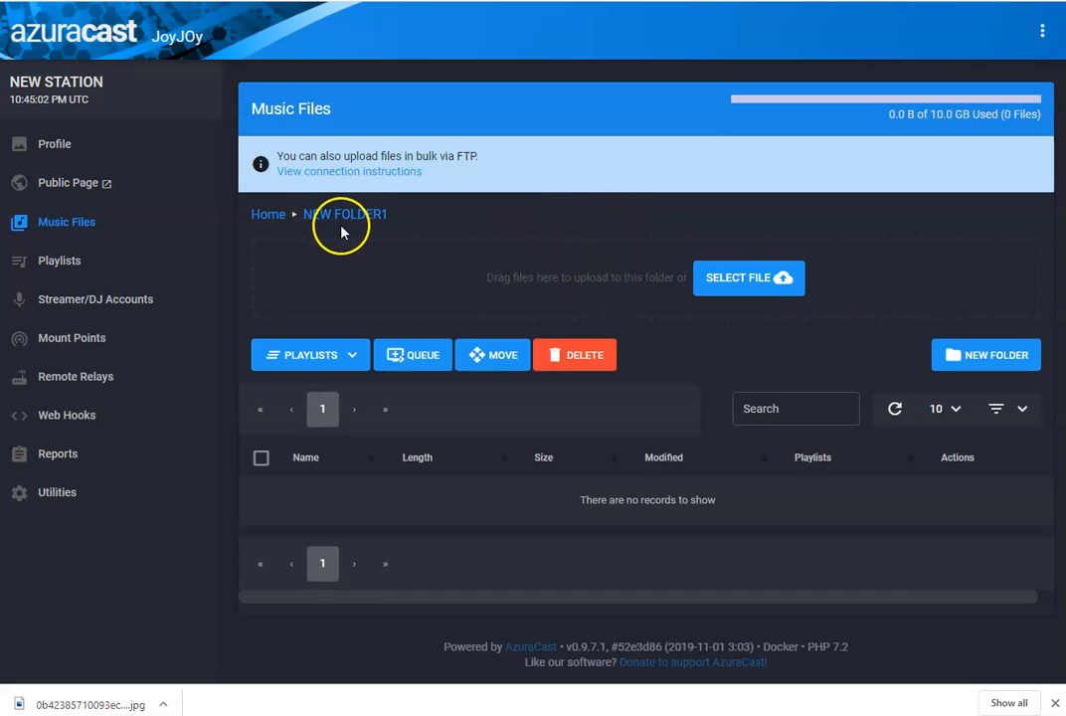
pyautogui.click(269, 214)
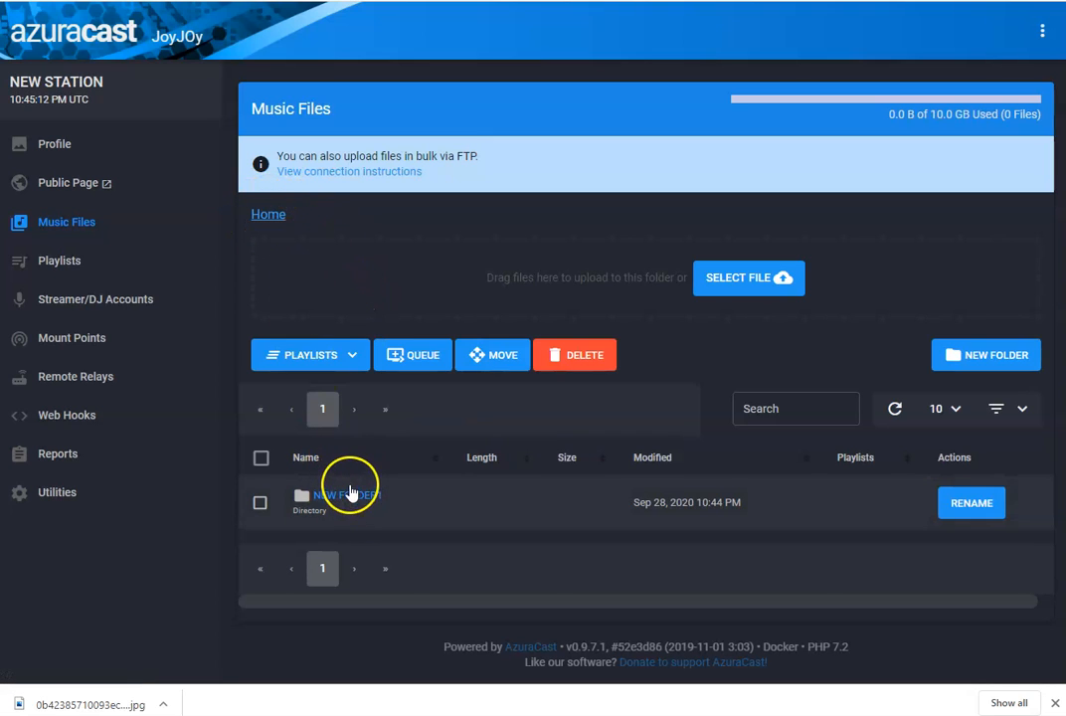
pyautogui.click(958, 358)
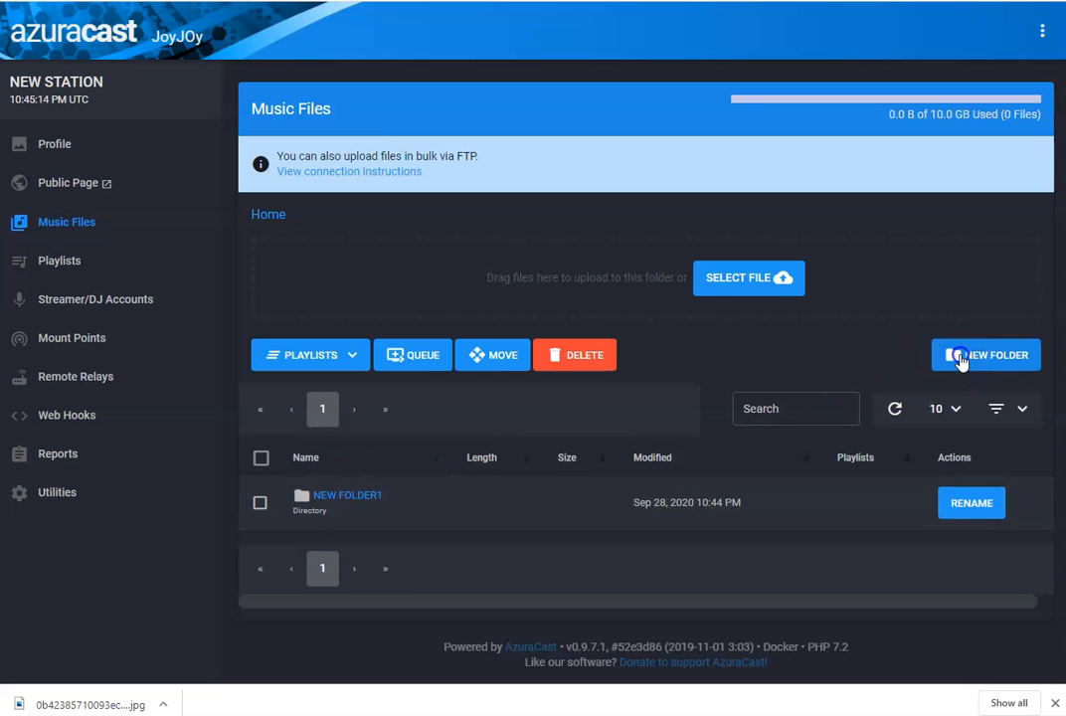
pyautogui.click(438, 343)
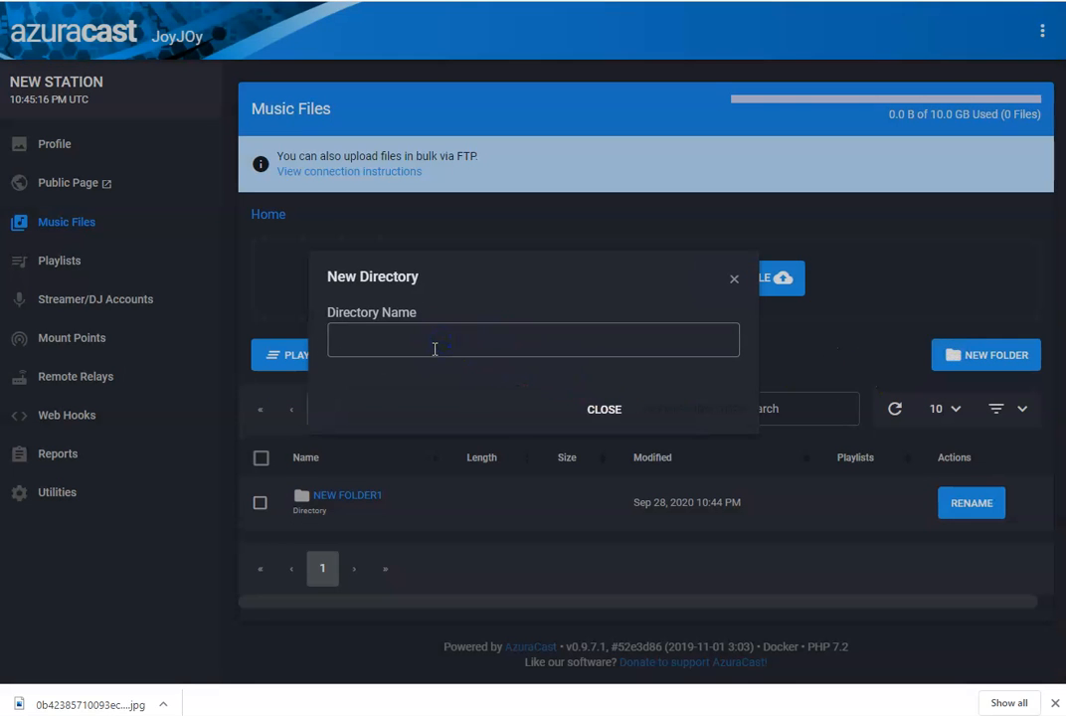
pyautogui.write('NEW FOLDER')
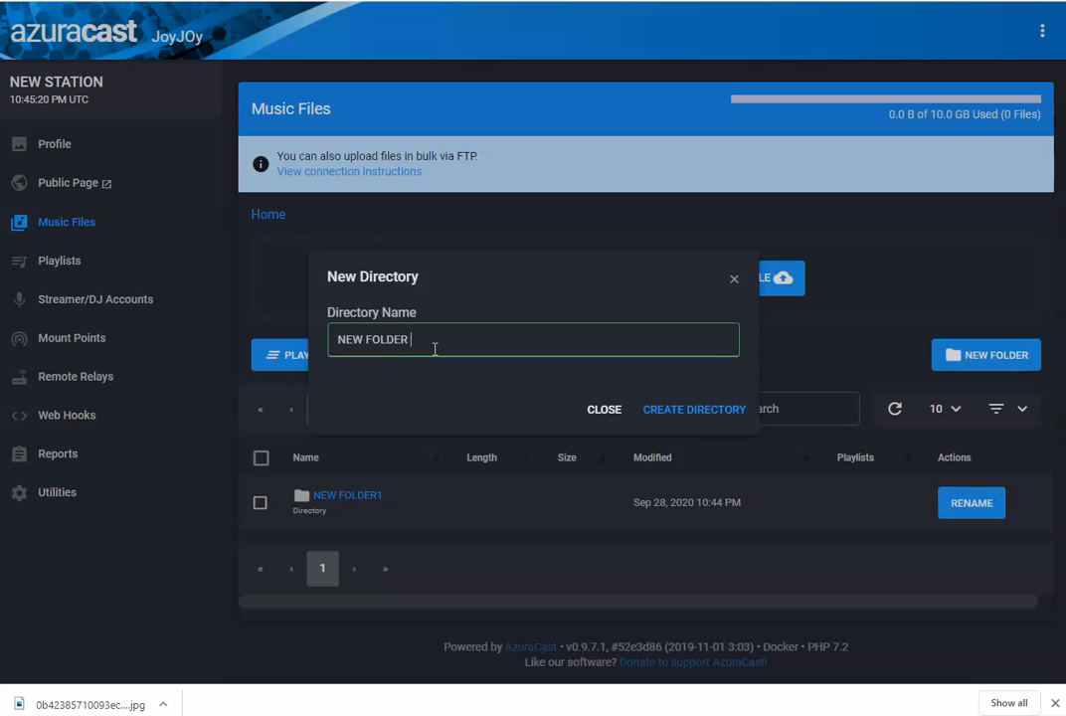
pyautogui.write(' 2')
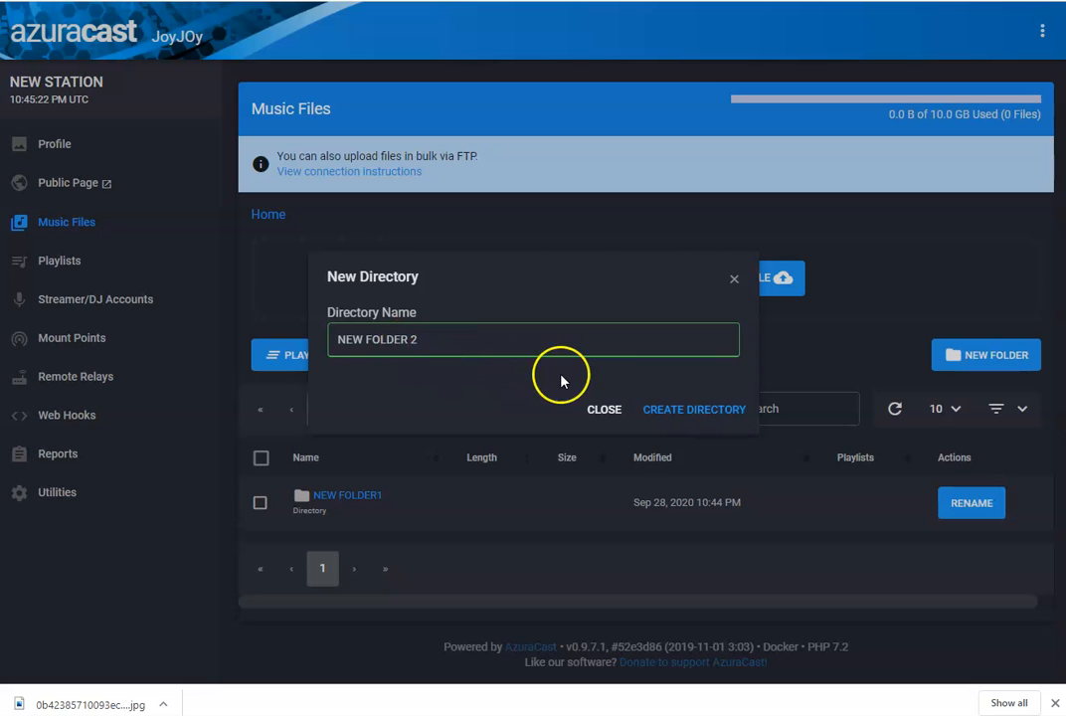
pyautogui.click(671, 410)
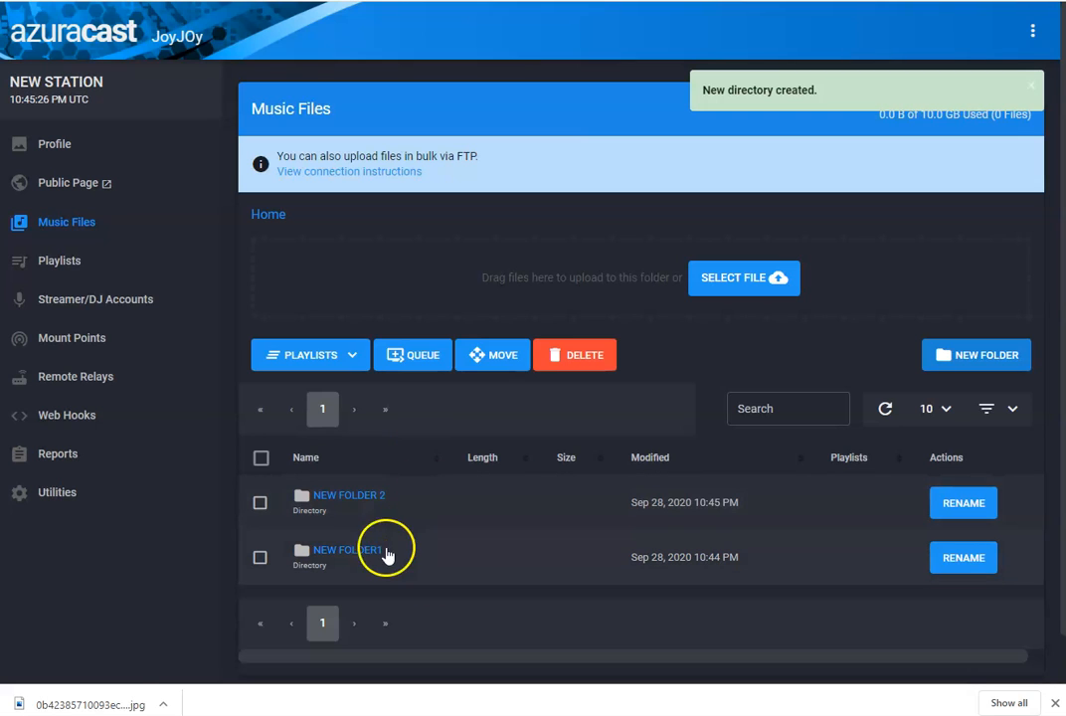
# - Inside NEW FOLDER1, upload the song a_-_ha_-_take_on_me_-28kygo_remix-29
pyautogui.click(351, 555)
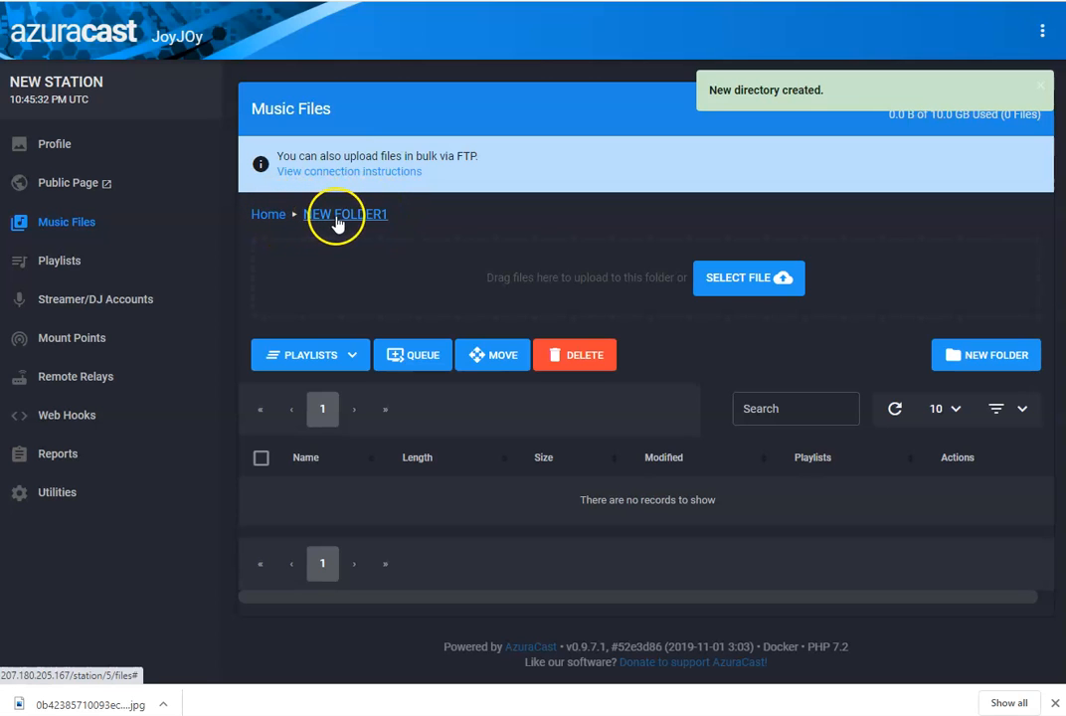
pyautogui.click(715, 280)
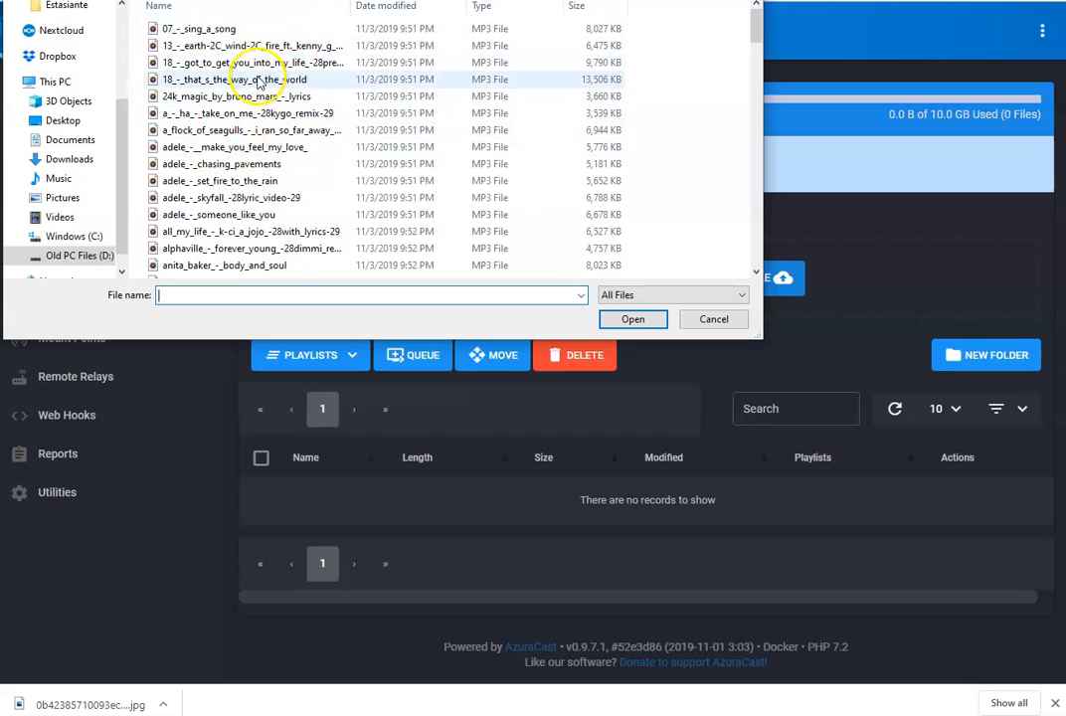
pyautogui.click(240, 113)
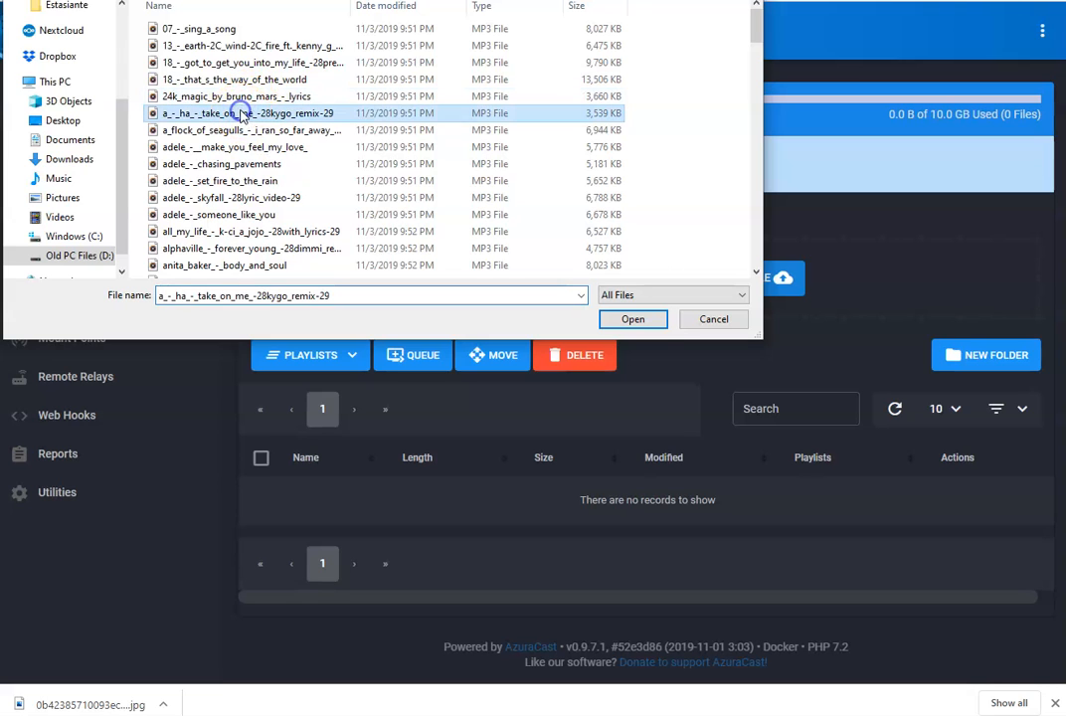
pyautogui.click(646, 319)
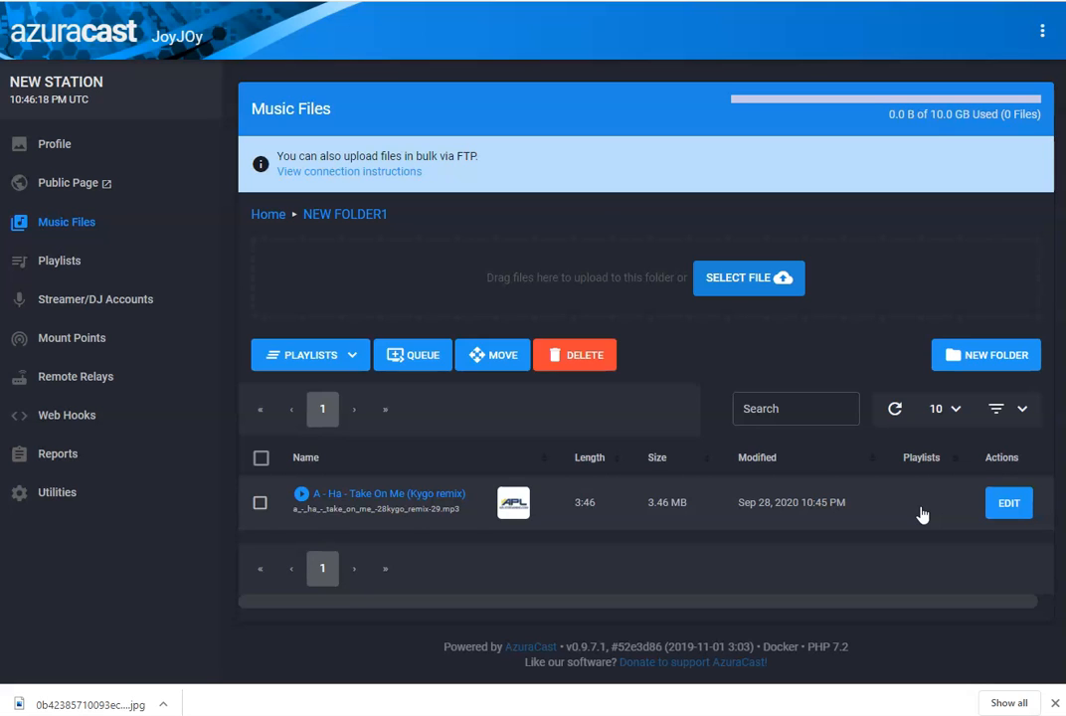
# - Set the file list to show all rows per page
pyautogui.click(261, 504)
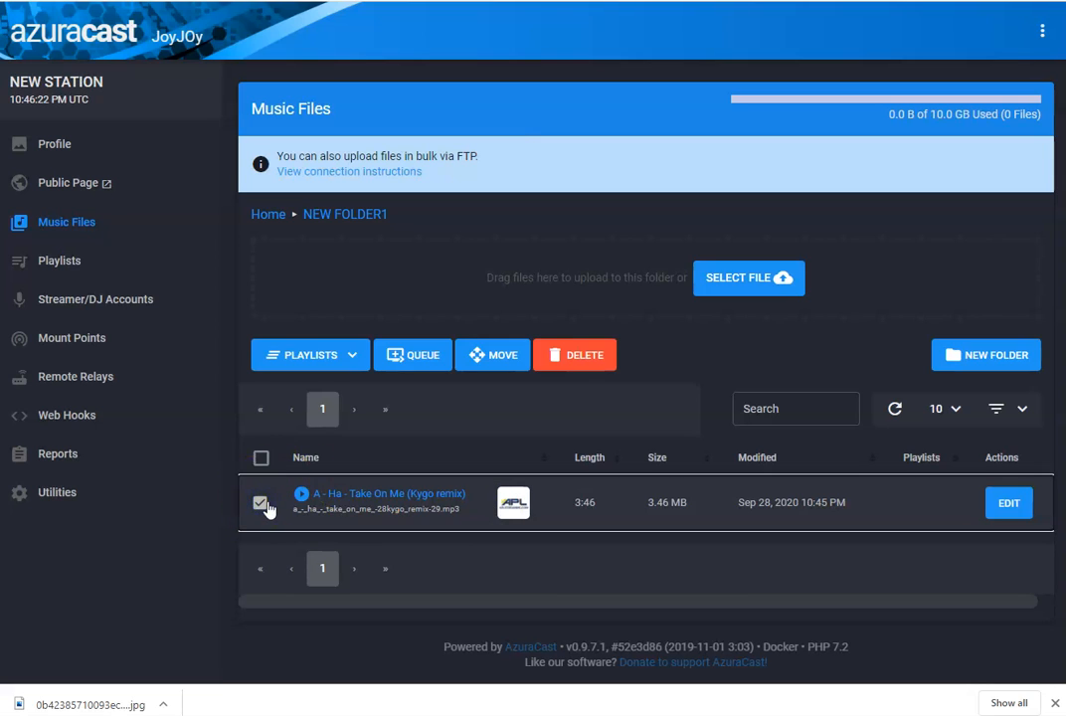
pyautogui.click(260, 504)
pyautogui.click(954, 408)
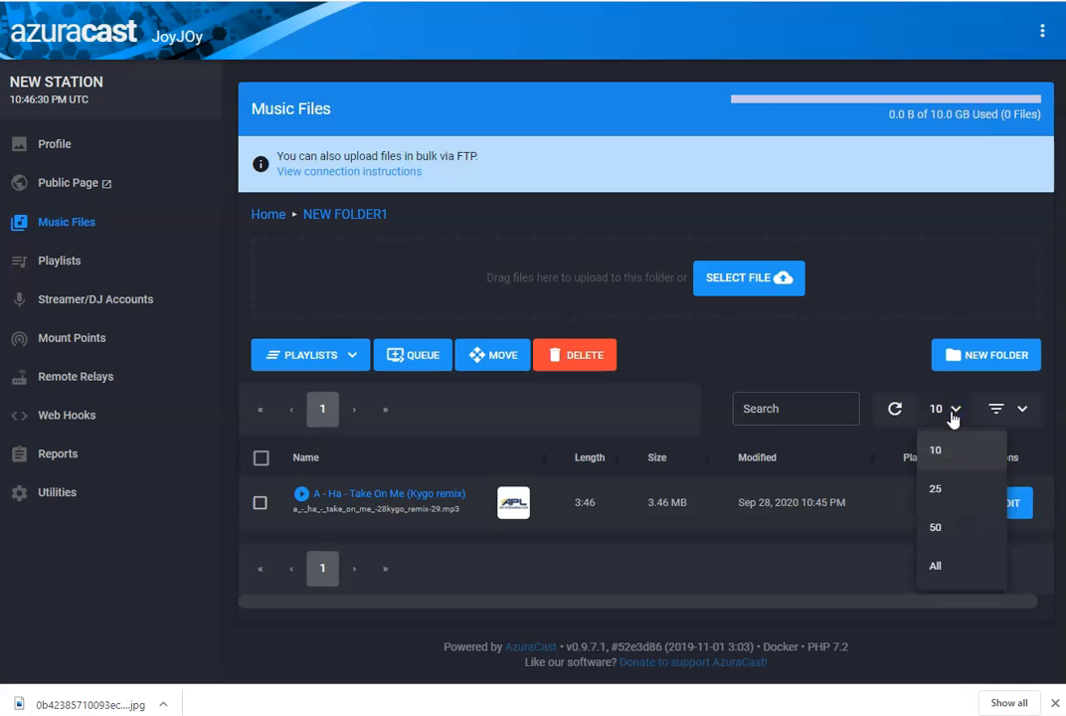
pyautogui.click(934, 564)
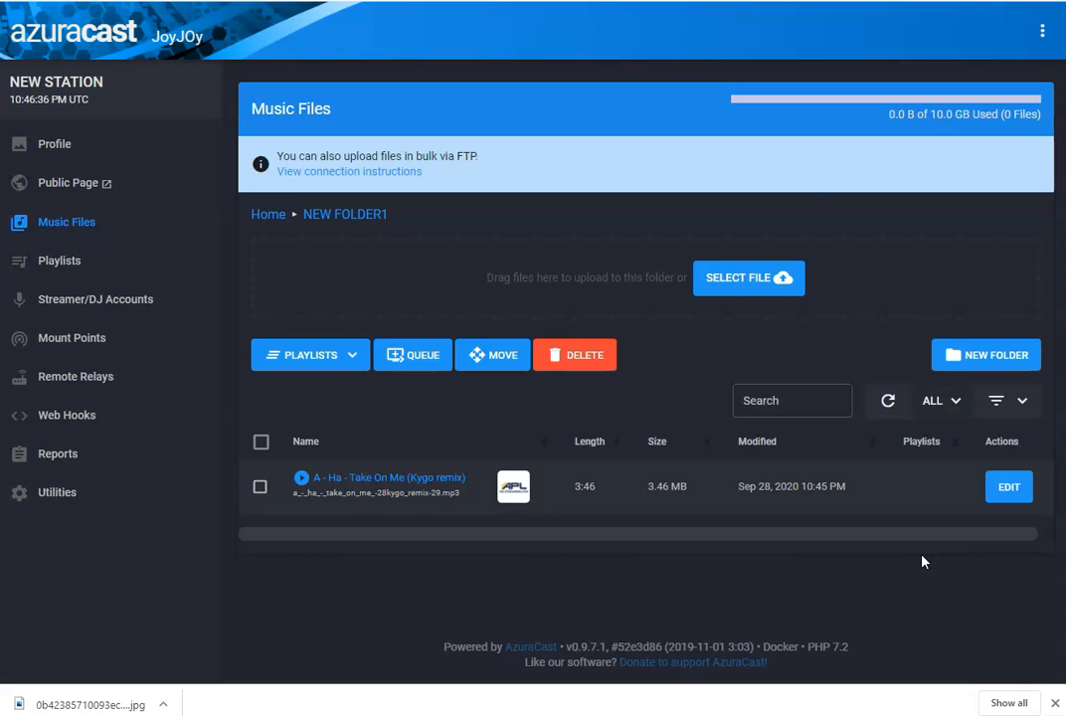
# - Select all files in NEW FOLDER1 and add them to the default playlist
pyautogui.click(260, 442)
pyautogui.click(350, 356)
pyautogui.click(282, 394)
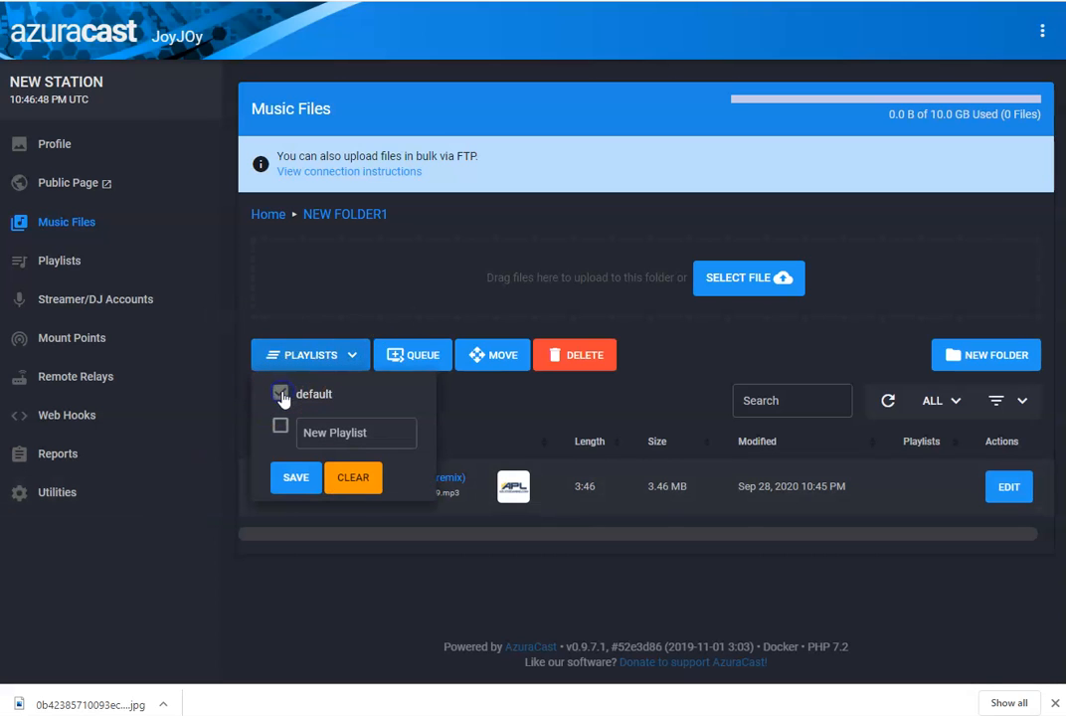
pyautogui.click(292, 478)
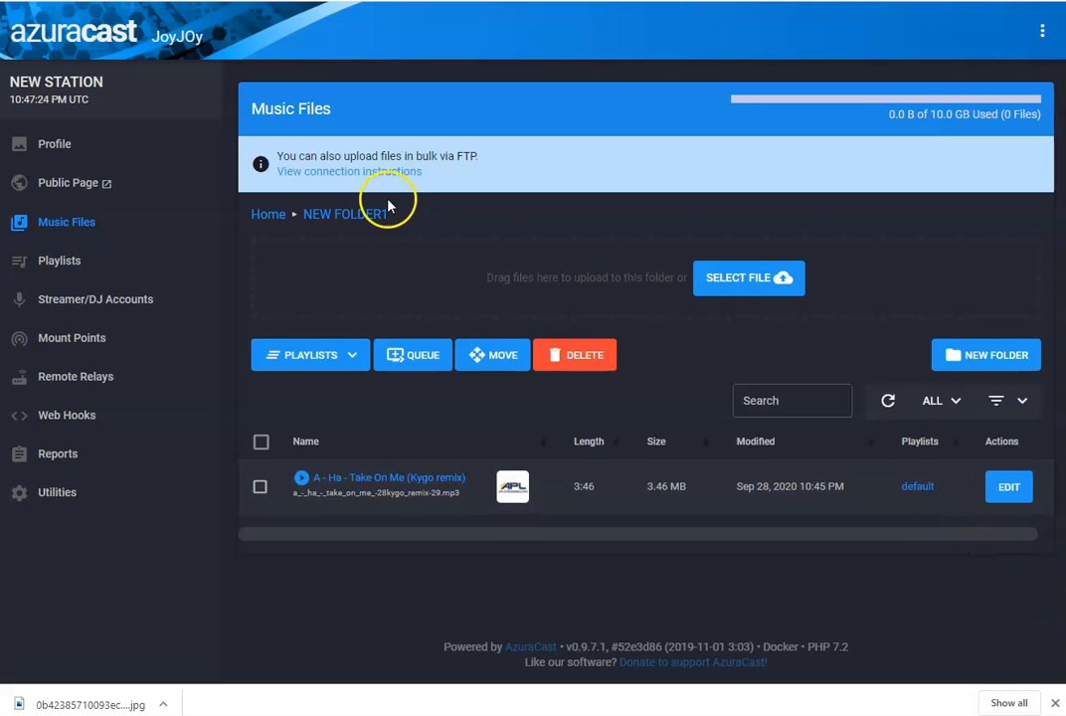
# - Browse back through the folders and open NEW FOLDER 2
pyautogui.click(269, 216)
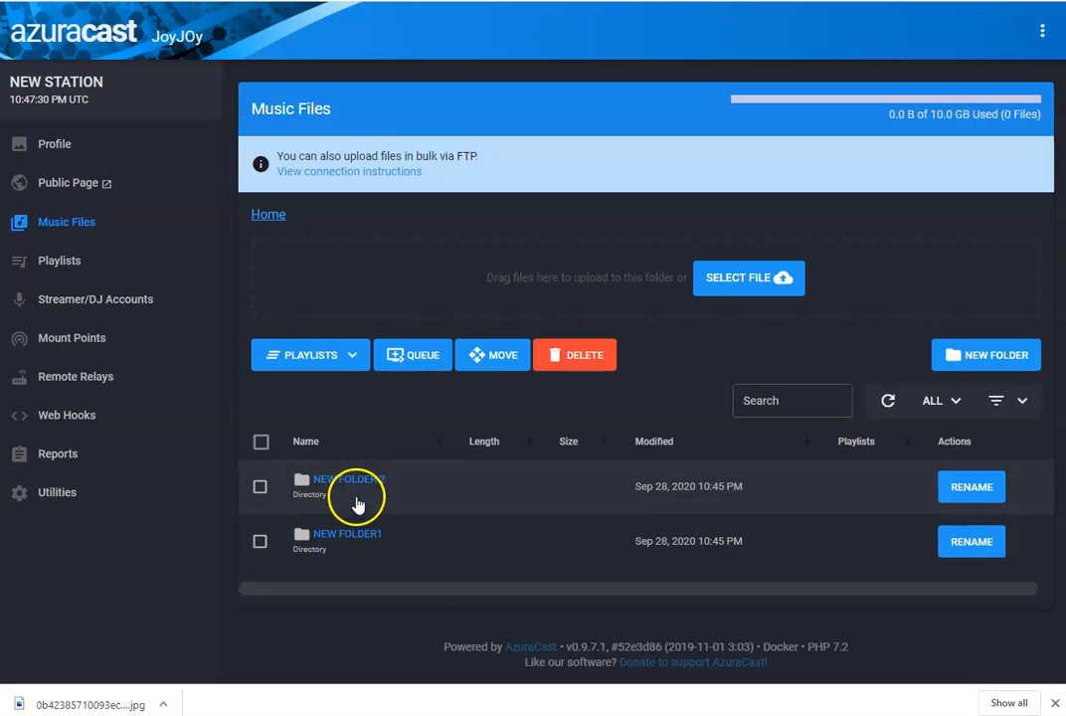
pyautogui.click(360, 538)
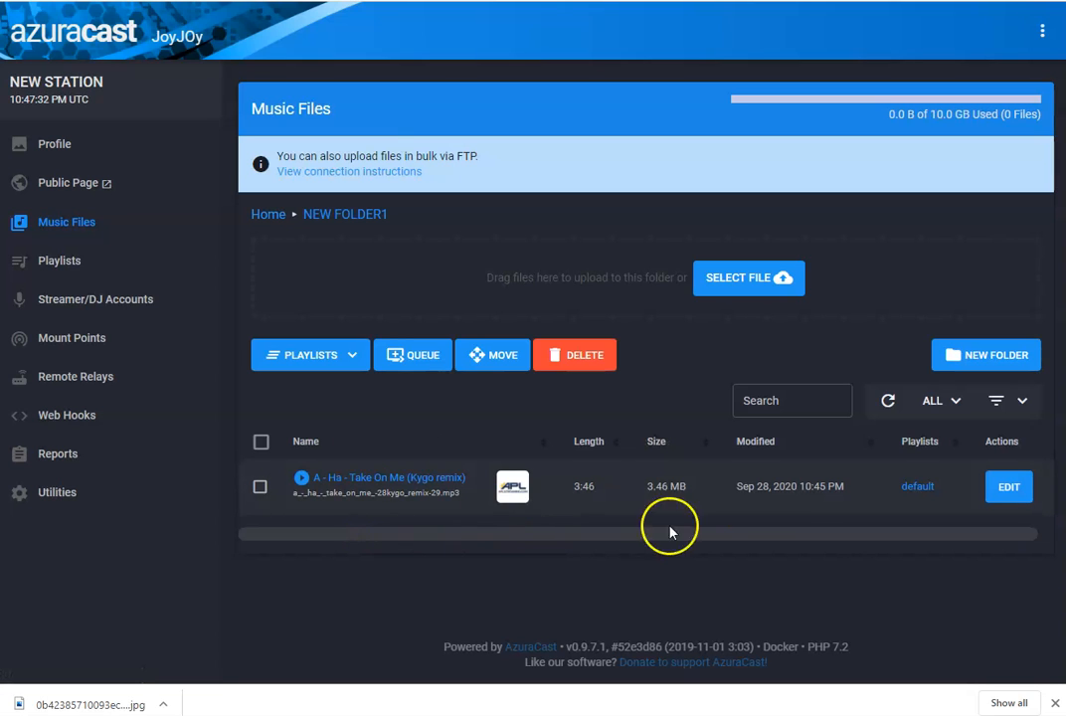
pyautogui.click(270, 220)
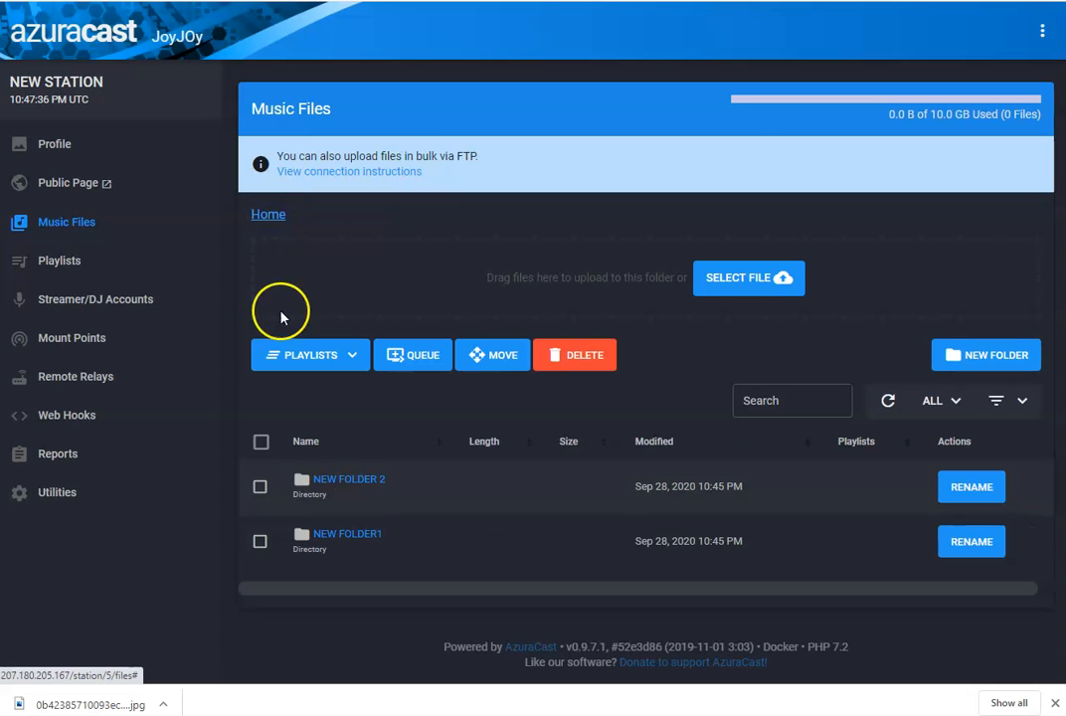
pyautogui.click(366, 479)
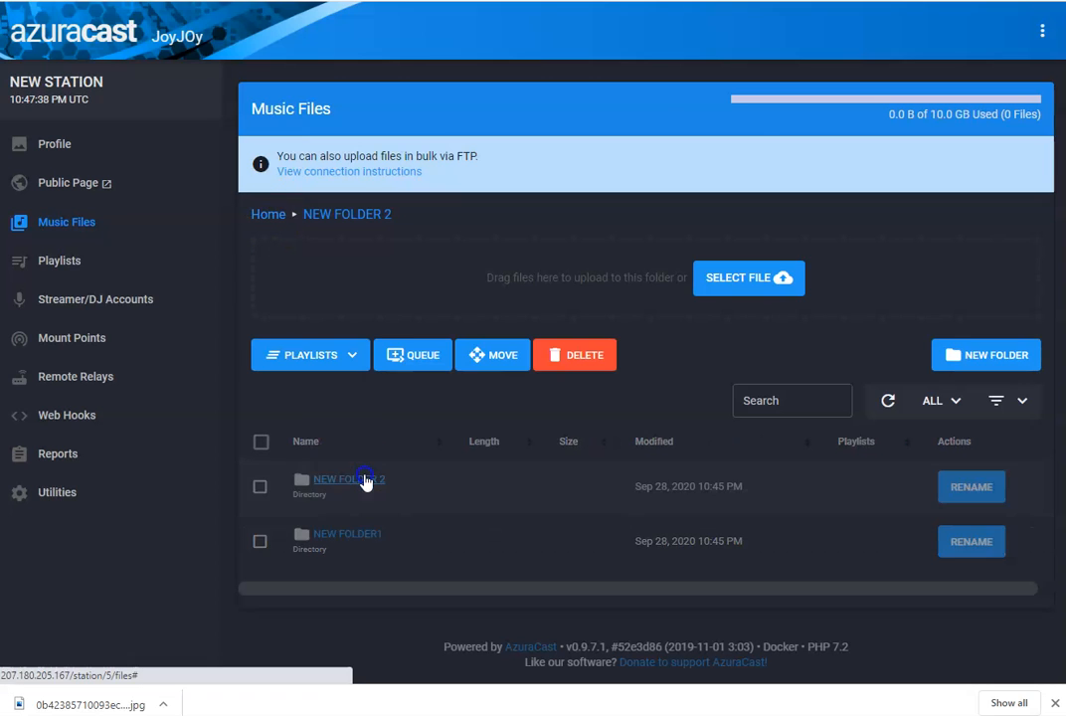
# - Upload all songs from 07_-_sing_a_song through zedd-2C_grey_-_the_middle_ft._maren_morris into NEW FOLDER 2
pyautogui.click(734, 281)
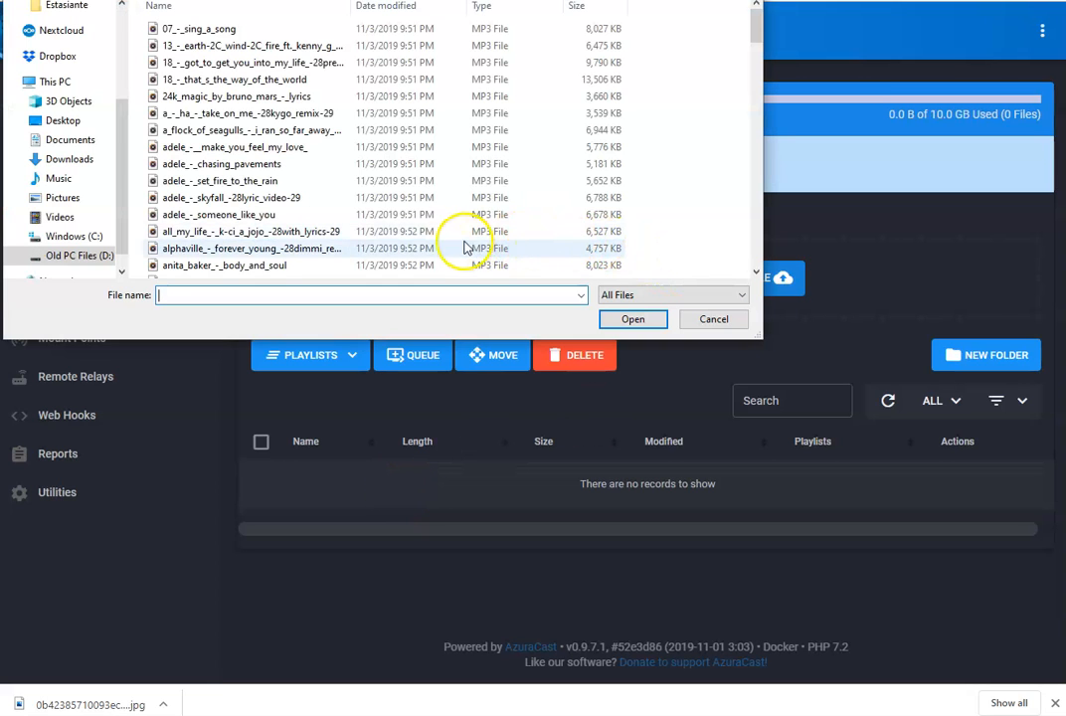
pyautogui.click(239, 250)
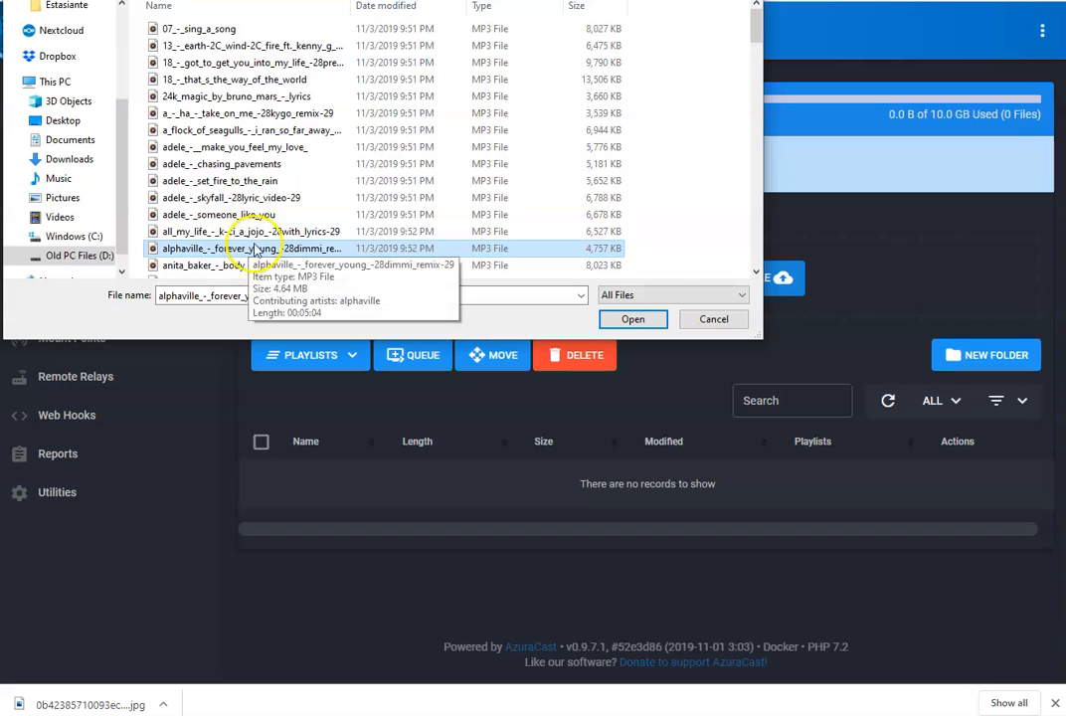
pyautogui.keyDown('shift'); pyautogui.click(203, 30); pyautogui.keyUp('shift')
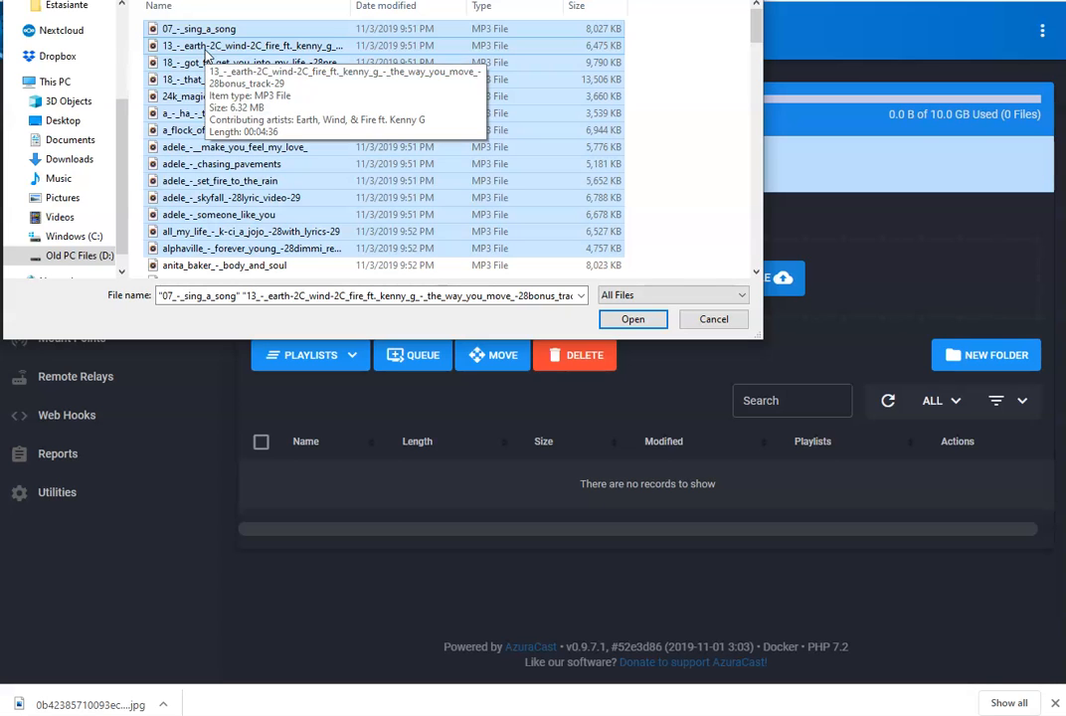
pyautogui.click(220, 147)
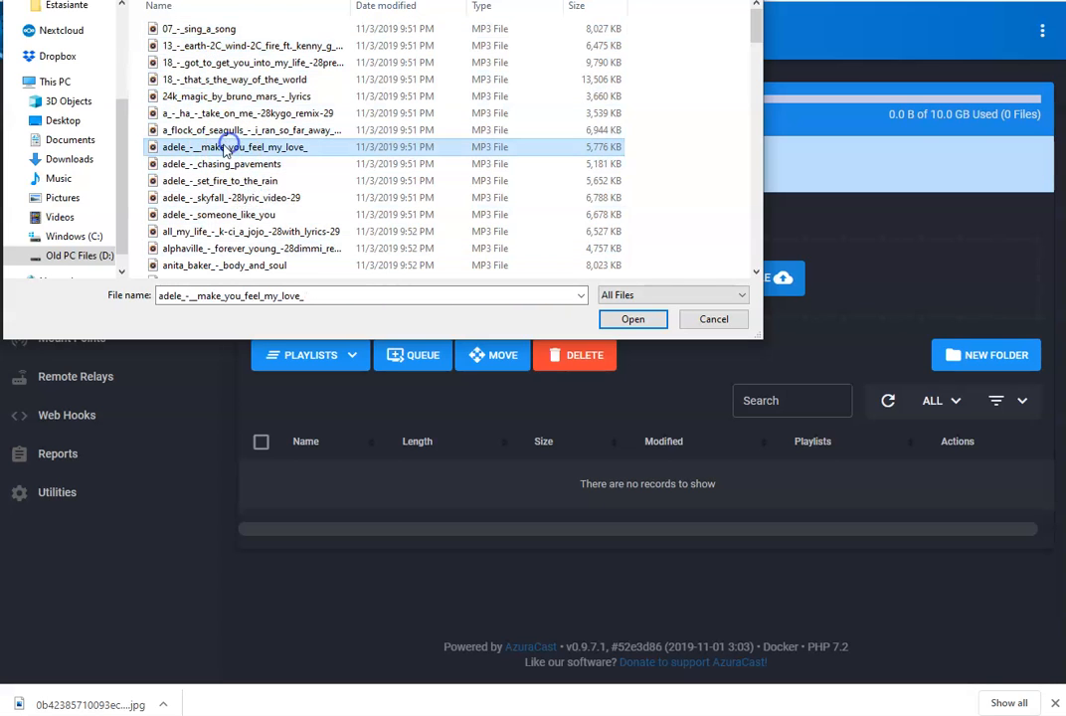
pyautogui.click(220, 248)
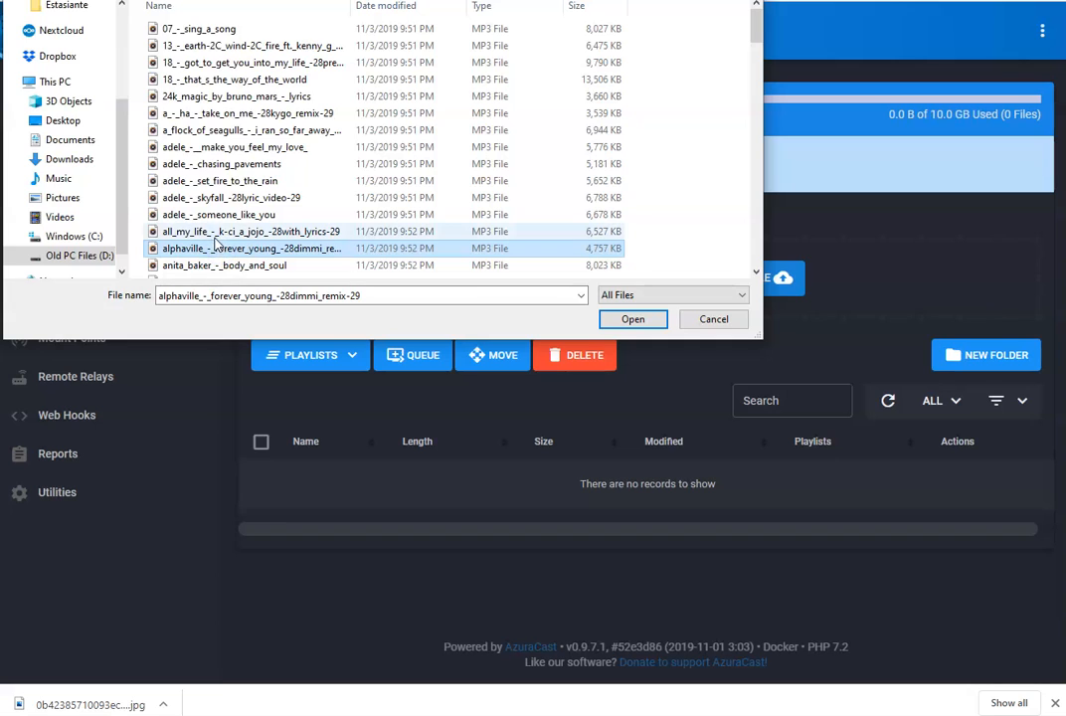
pyautogui.keyDown('ctrl'); pyautogui.click(189, 197); pyautogui.keyUp('ctrl')
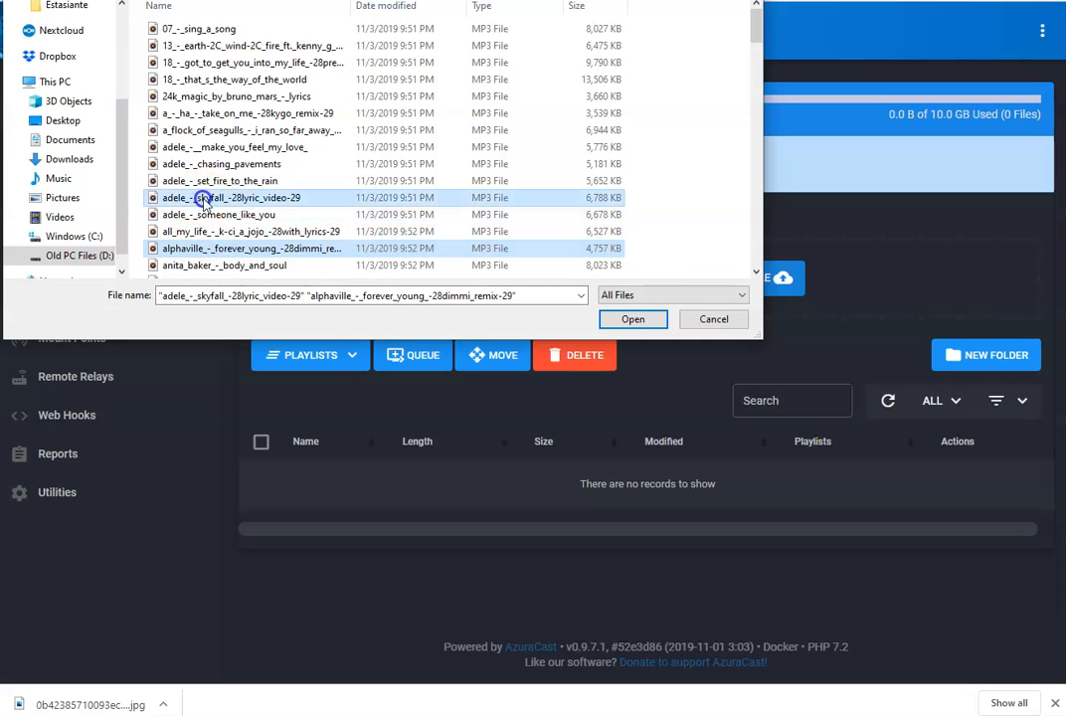
pyautogui.keyDown('ctrl'); pyautogui.click(218, 147); pyautogui.keyUp('ctrl')
pyautogui.keyDown('ctrl'); pyautogui.click(243, 97); pyautogui.keyUp('ctrl')
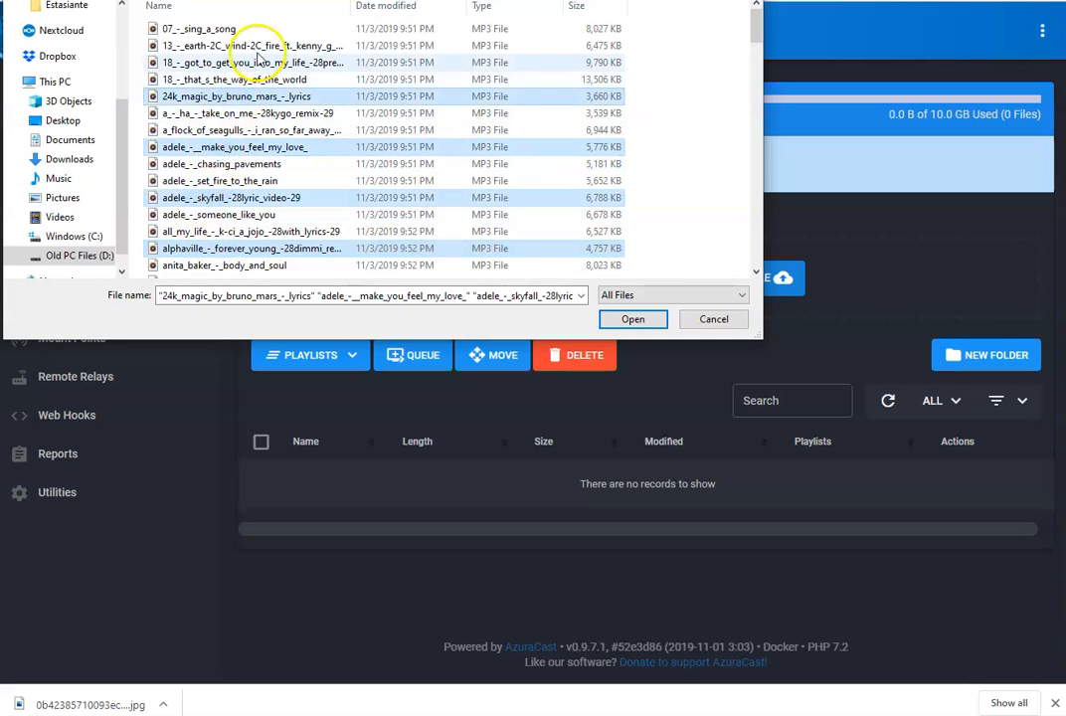
pyautogui.keyDown('ctrl'); pyautogui.click(265, 46); pyautogui.keyUp('ctrl')
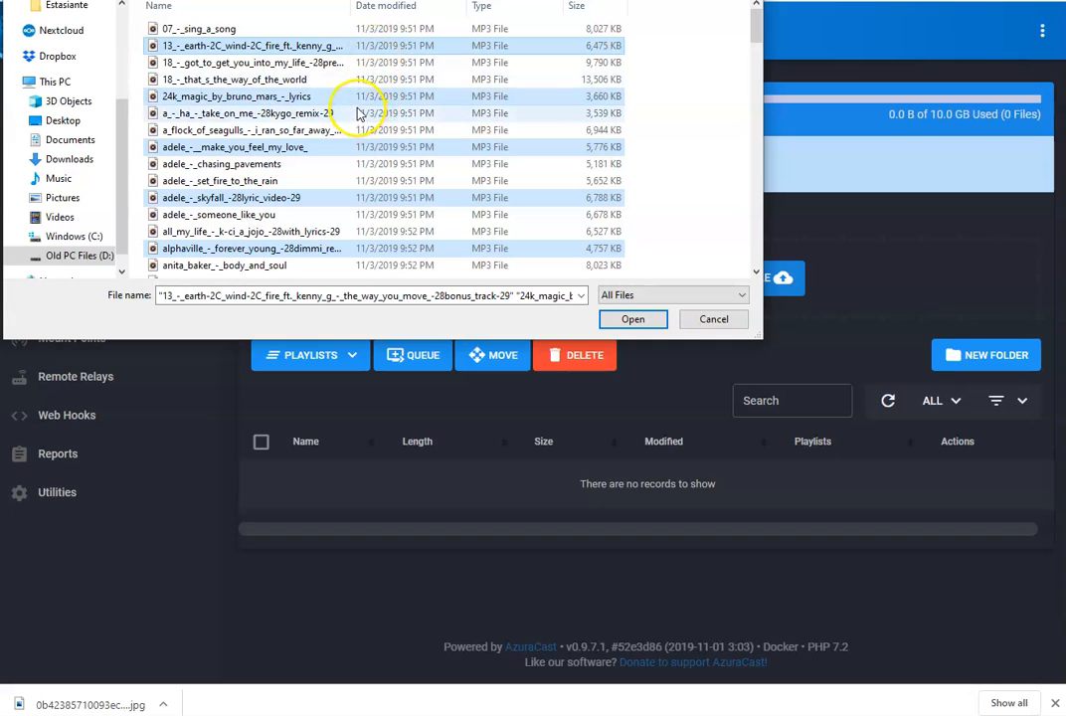
pyautogui.click(224, 30)
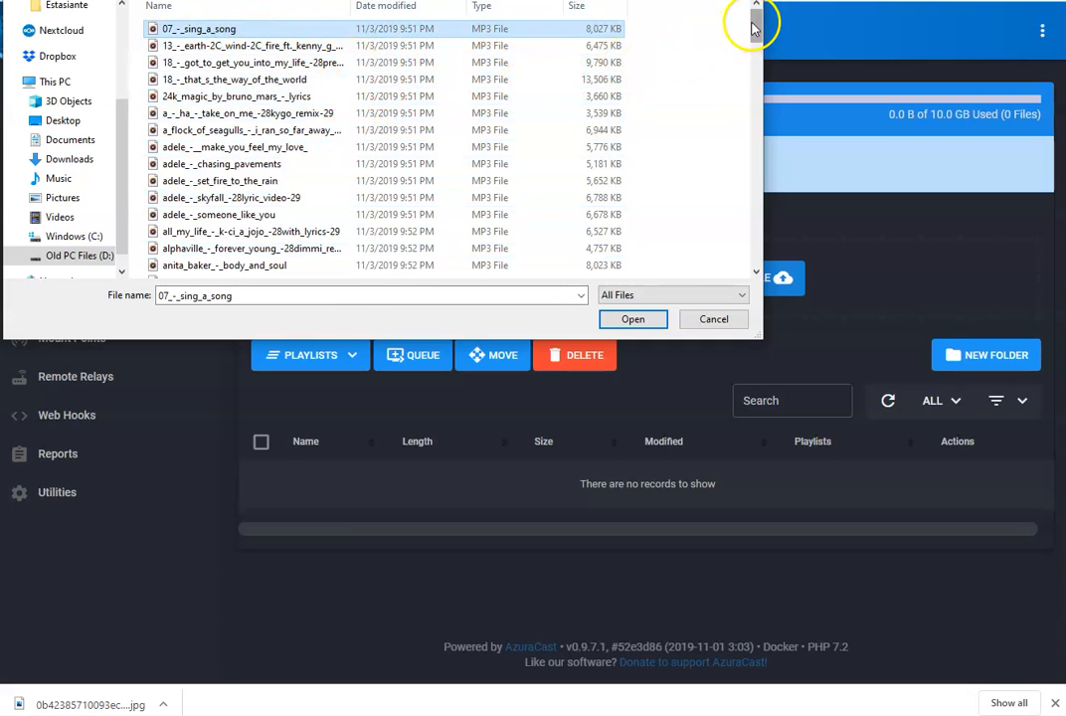
pyautogui.moveTo(752, 25); pyautogui.dragTo(756, 245)
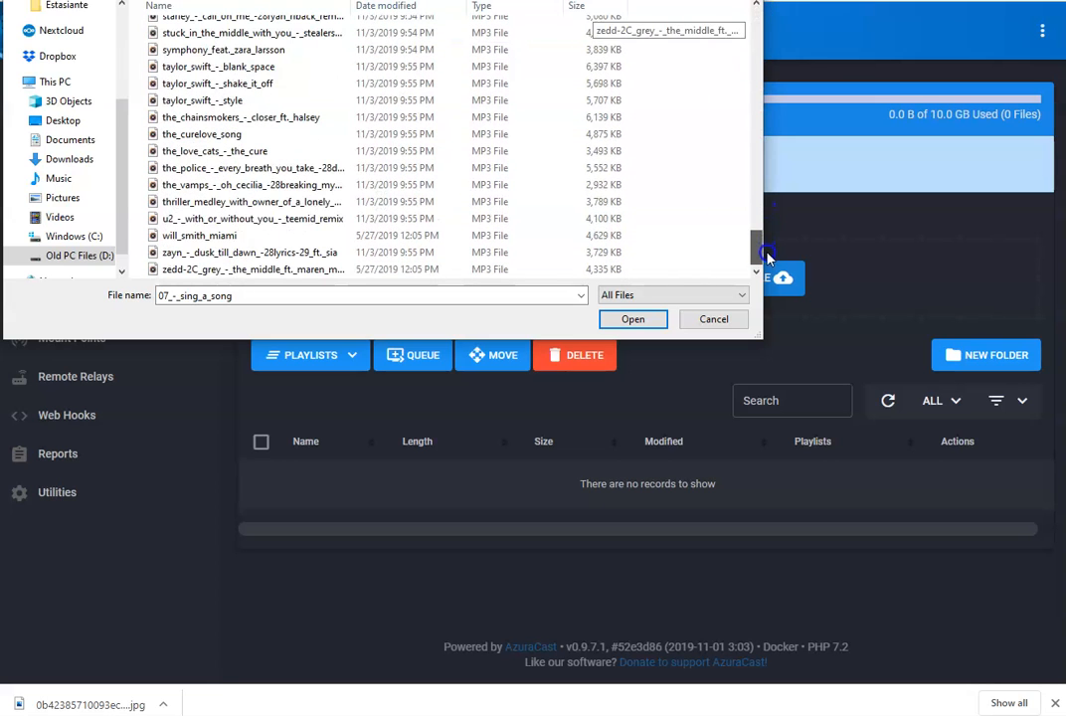
pyautogui.keyDown('shift'); pyautogui.click(255, 269); pyautogui.keyUp('shift')
pyautogui.moveTo(758, 244); pyautogui.dragTo(735, 21)
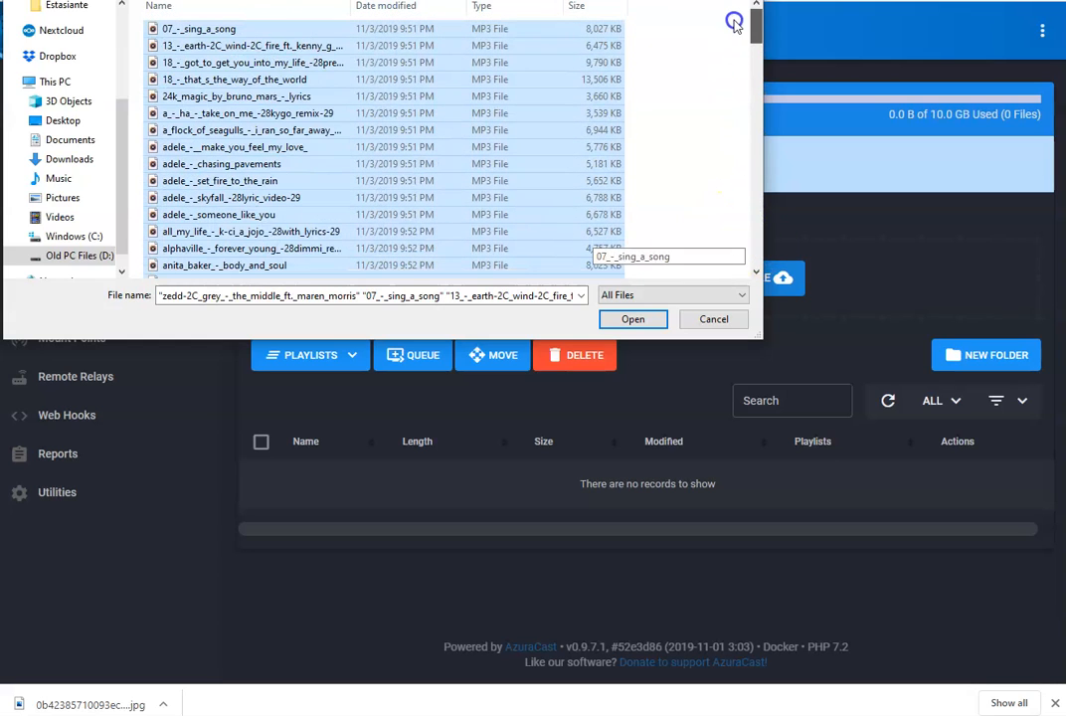
pyautogui.click(633, 318)
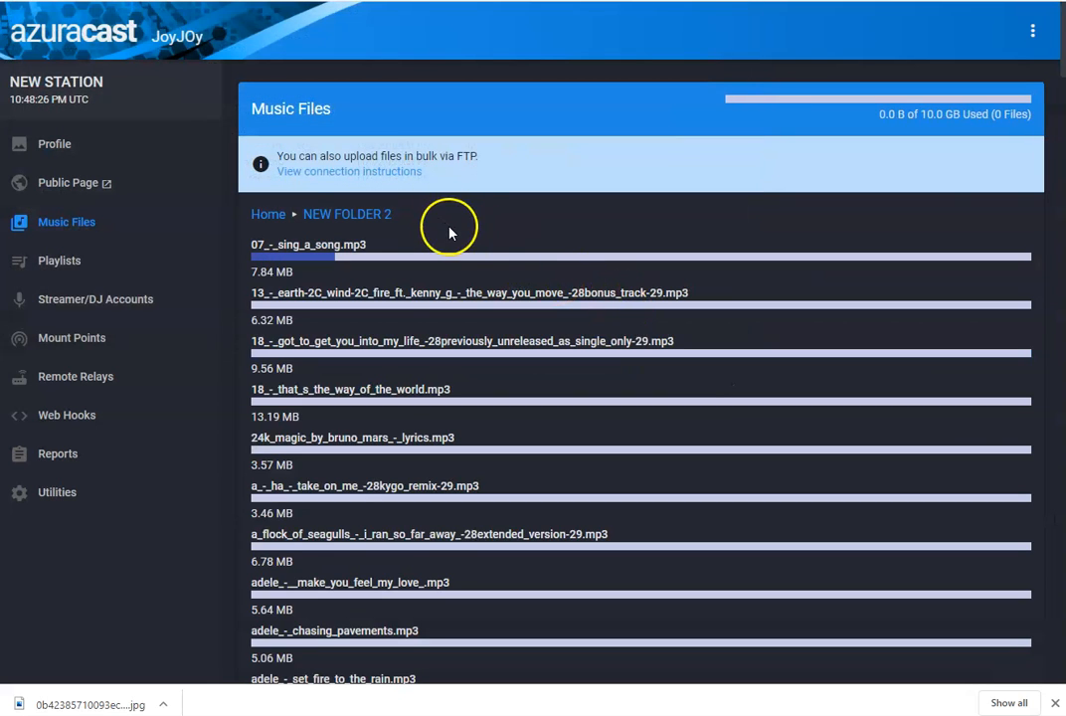
# - Scroll through the list of uploading songs to follow their progress
pyautogui.scroll(-4, 467, 259)
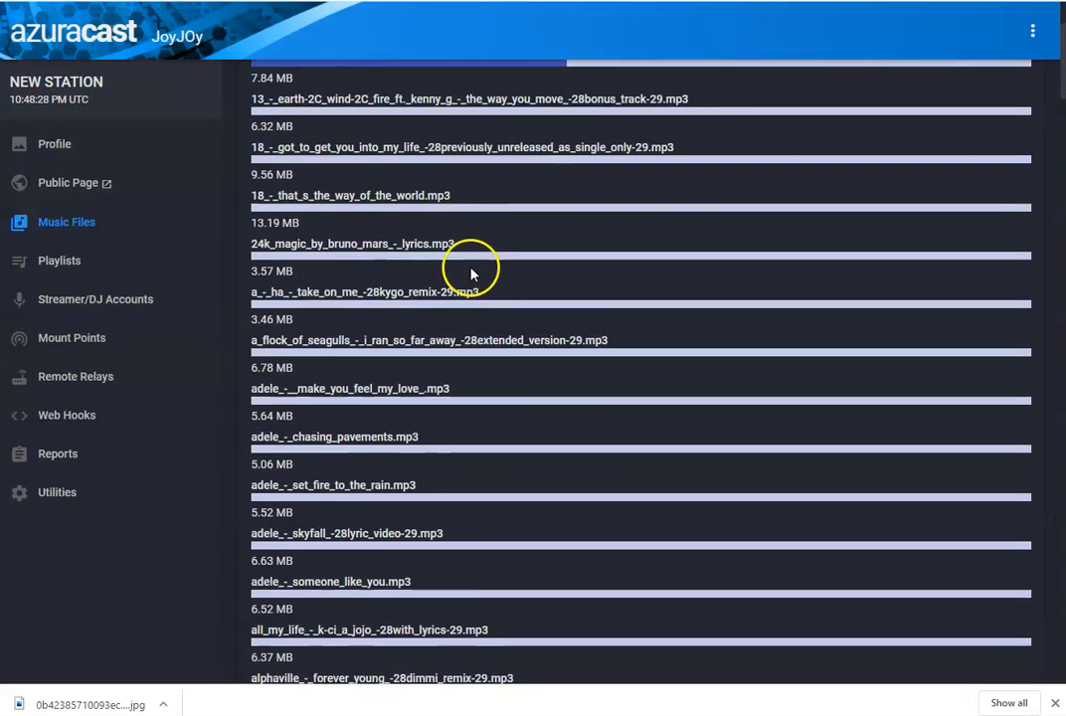
pyautogui.scroll(-8, 470, 286)
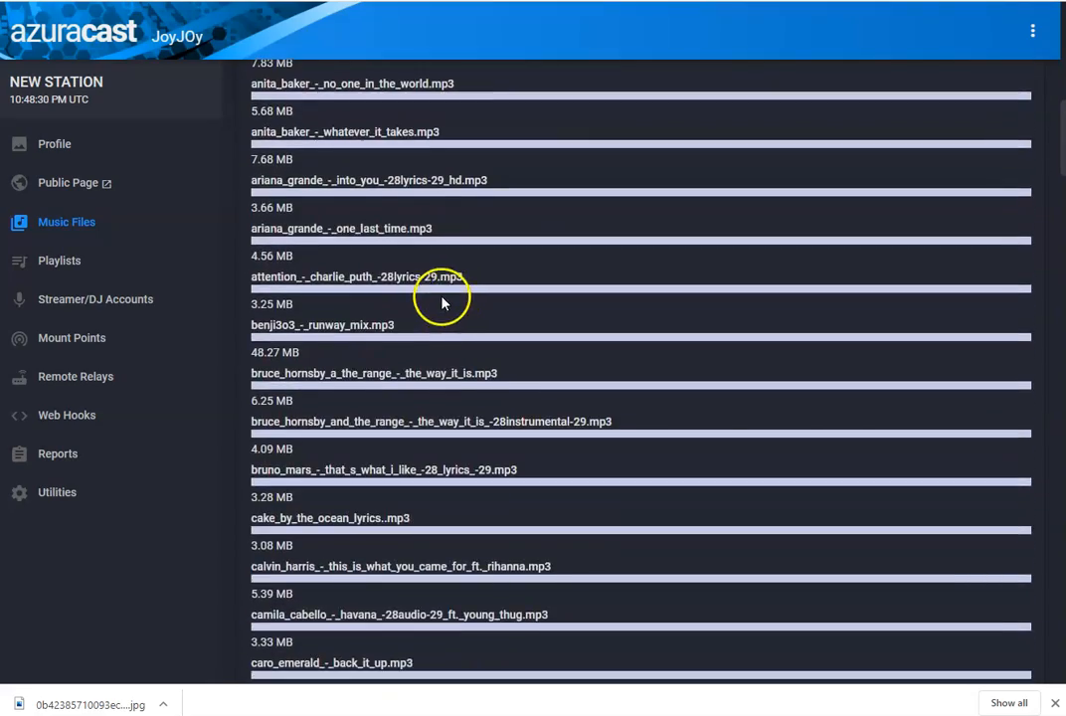
pyautogui.scroll(-10, 444, 306)
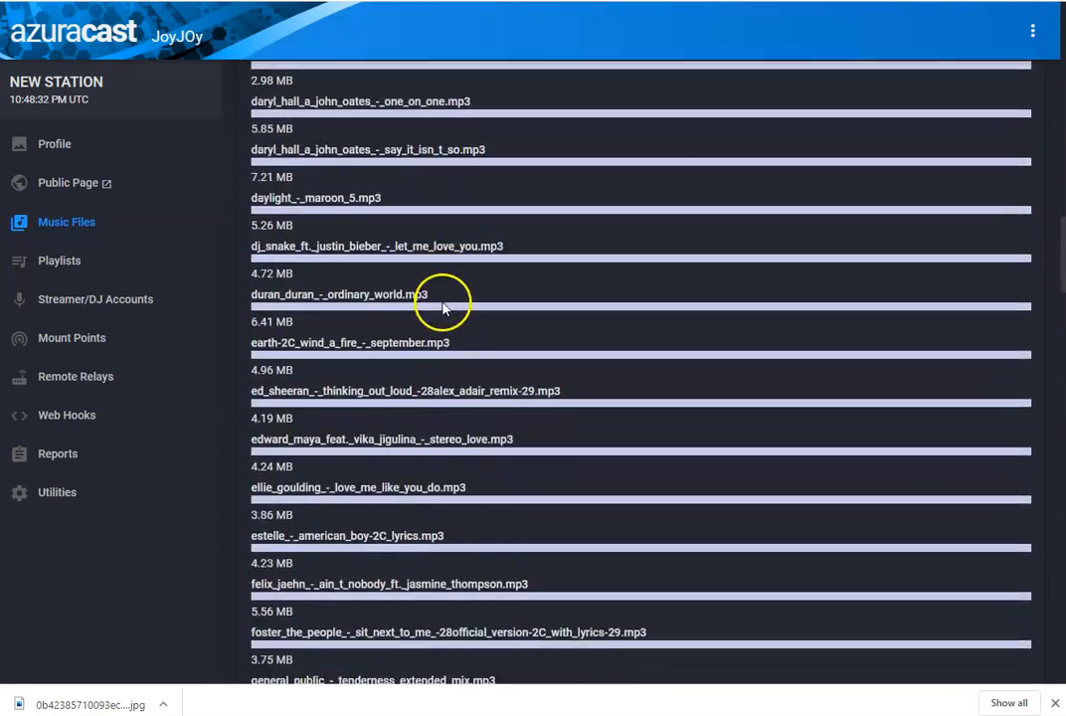
pyautogui.scroll(-7, 433, 309)
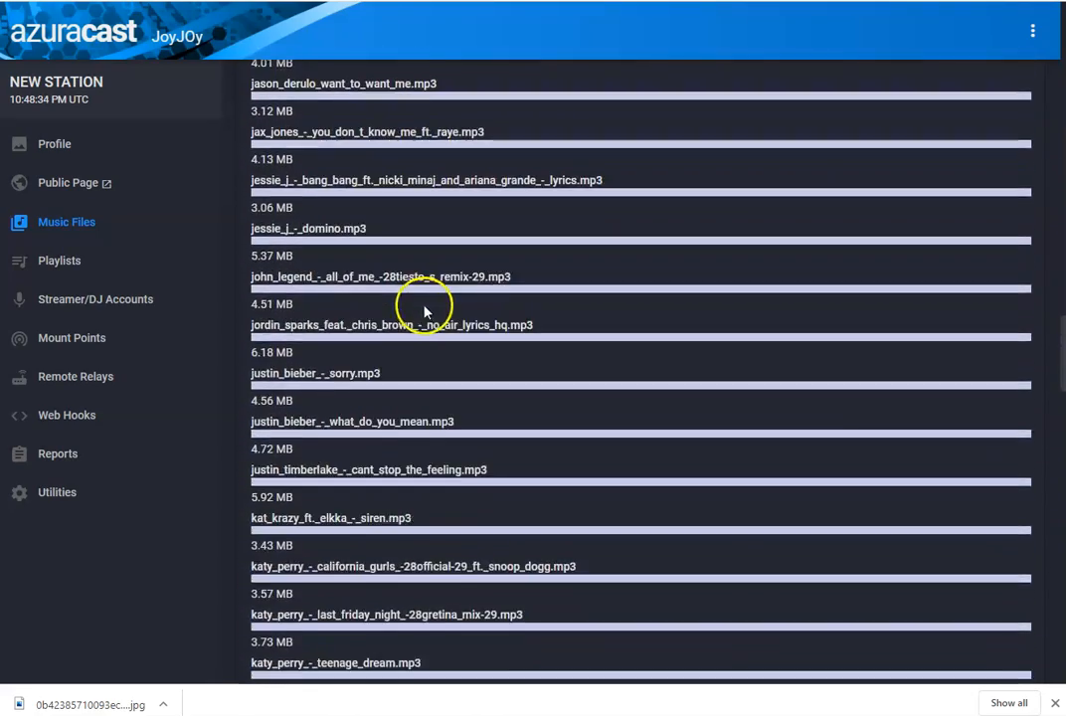
pyautogui.scroll(-4, 420, 309)
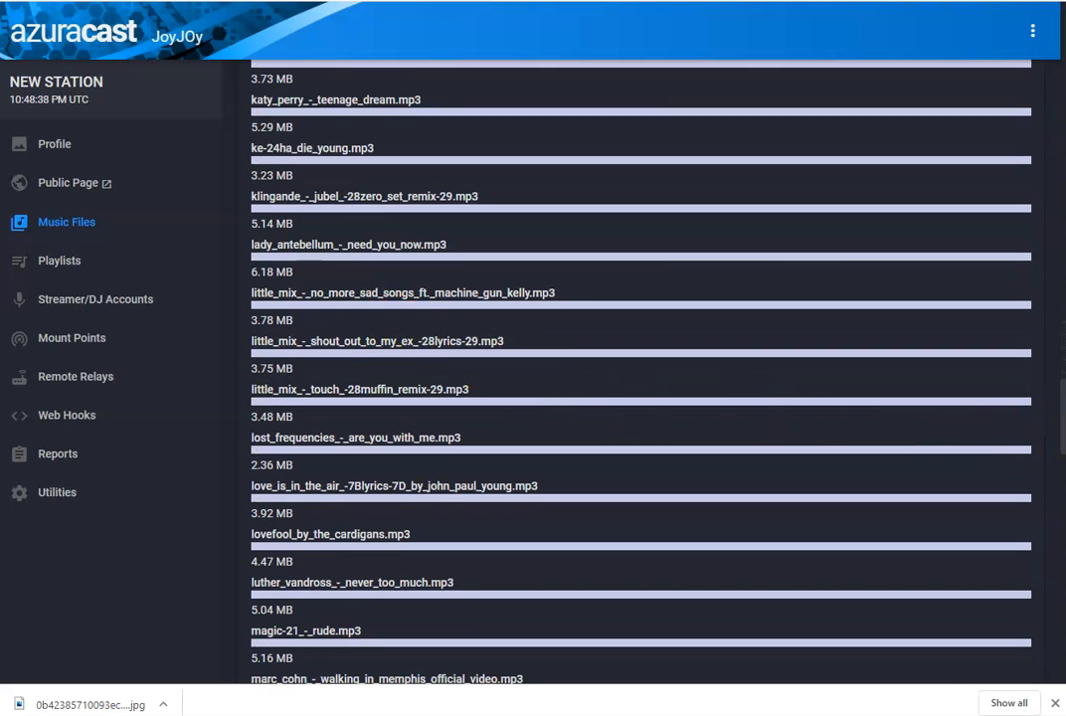
pyautogui.moveTo(1053, 430); pyautogui.dragTo(1060, 50)
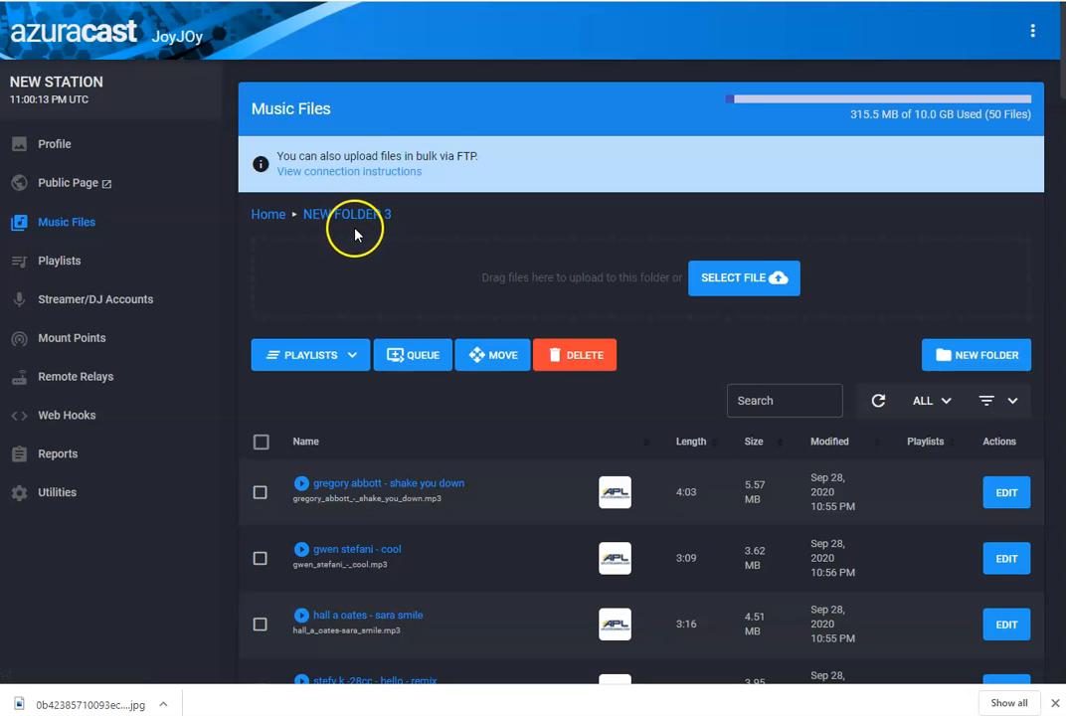
pyautogui.scroll(-6, 535, 399)
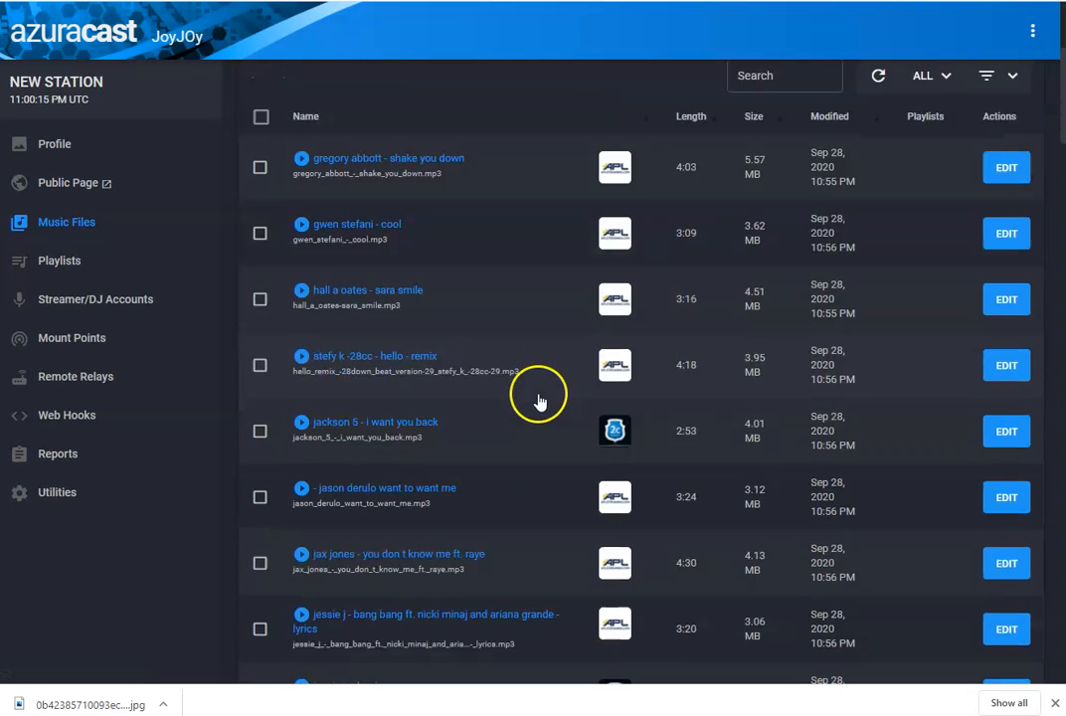
pyautogui.scroll(6, 535, 409)
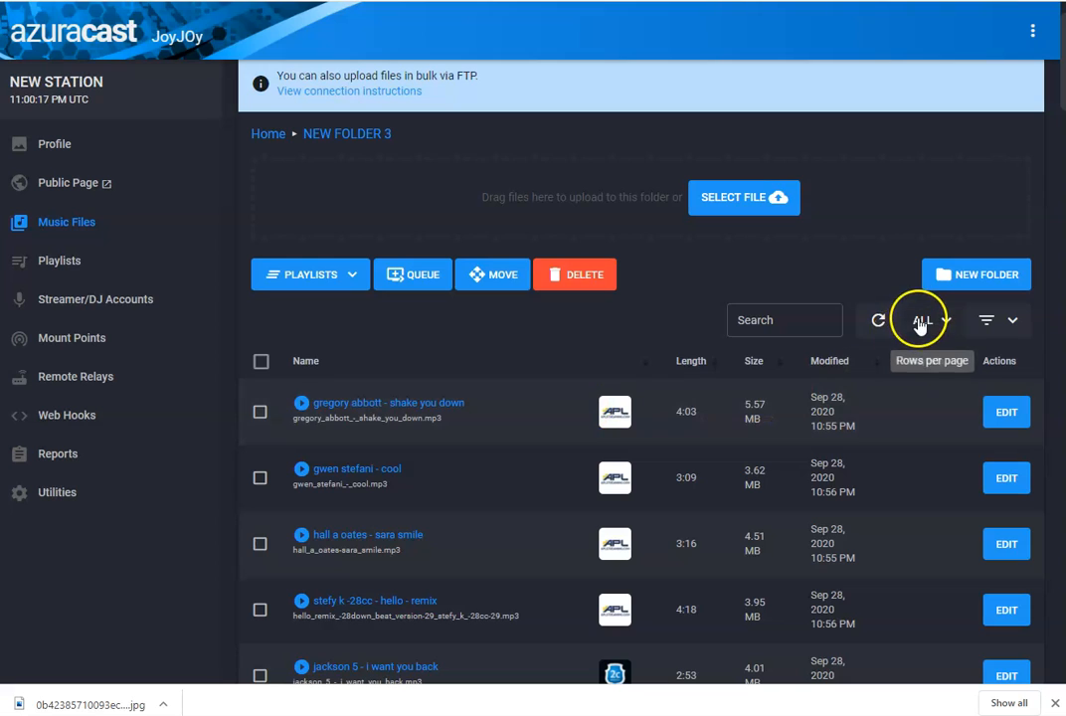
pyautogui.click(941, 322)
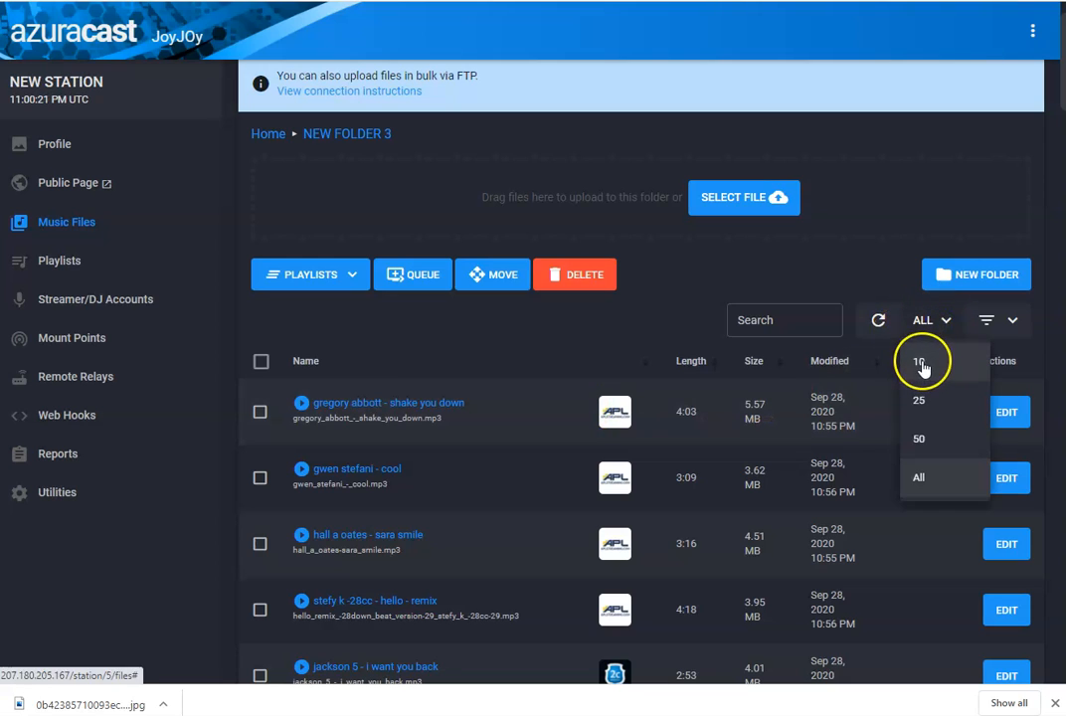
pyautogui.click(922, 366)
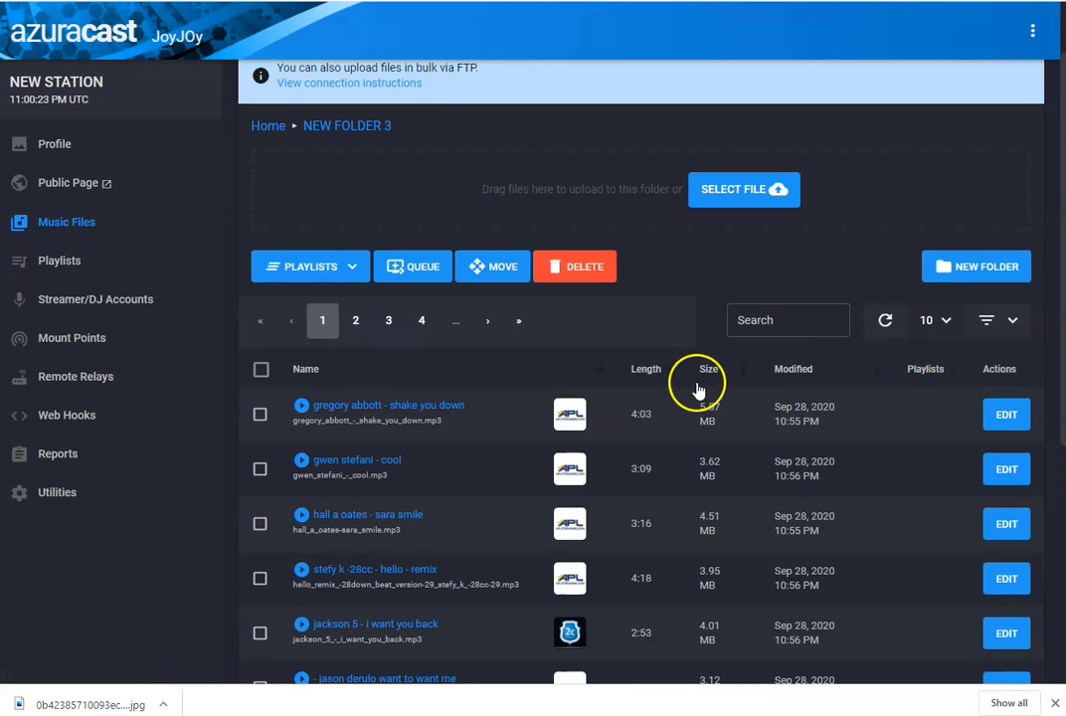
pyautogui.scroll(-5, 517, 497)
pyautogui.scroll(5, 511, 464)
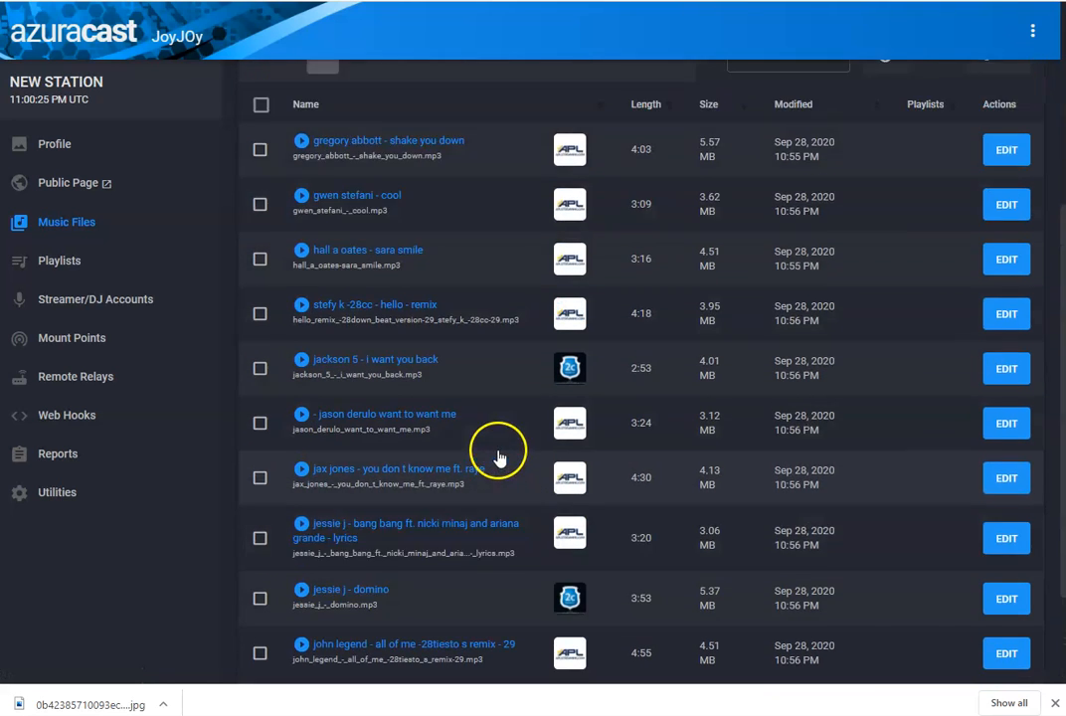
pyautogui.scroll(-5, 499, 447)
pyautogui.scroll(5, 502, 449)
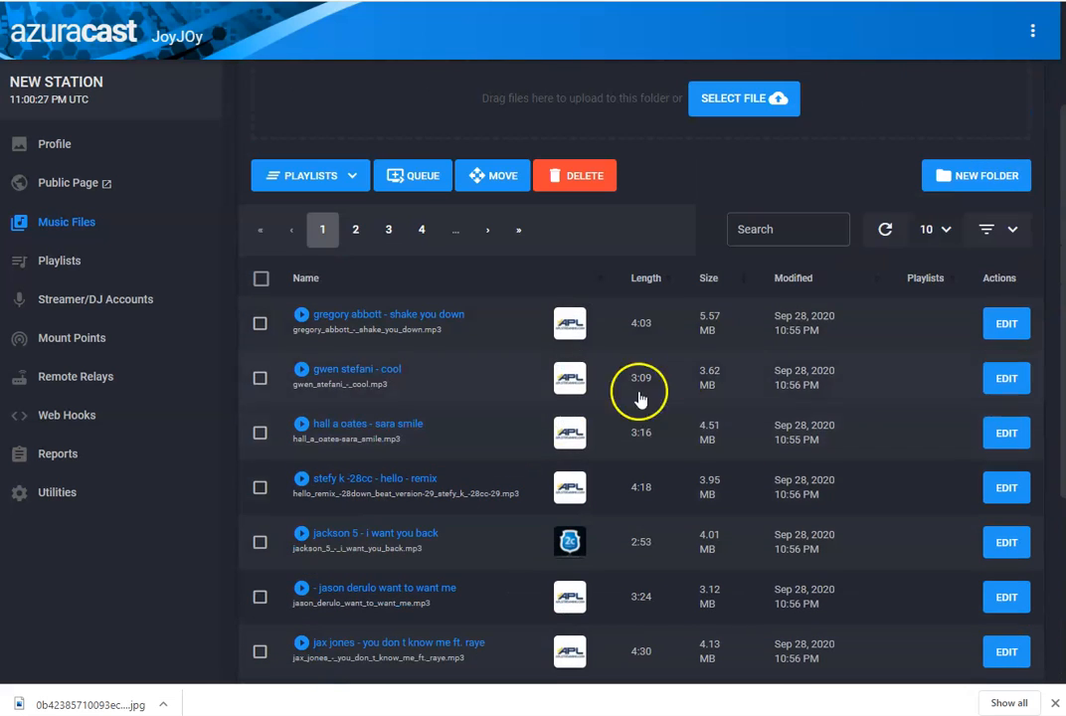
pyautogui.click(941, 233)
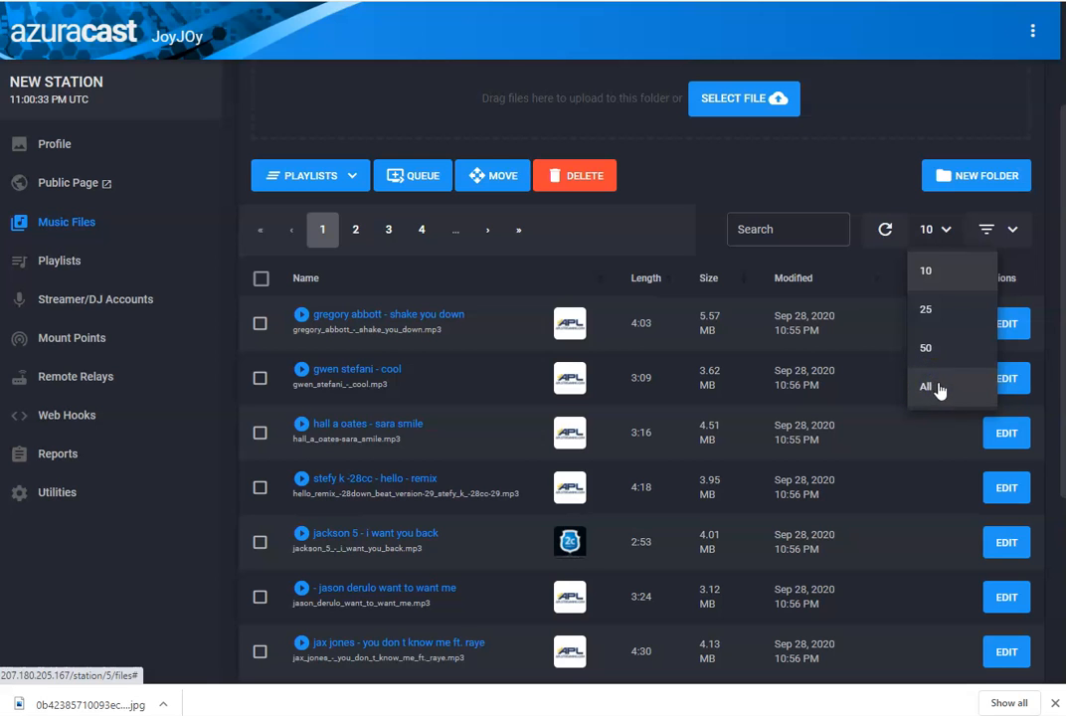
pyautogui.click(926, 387)
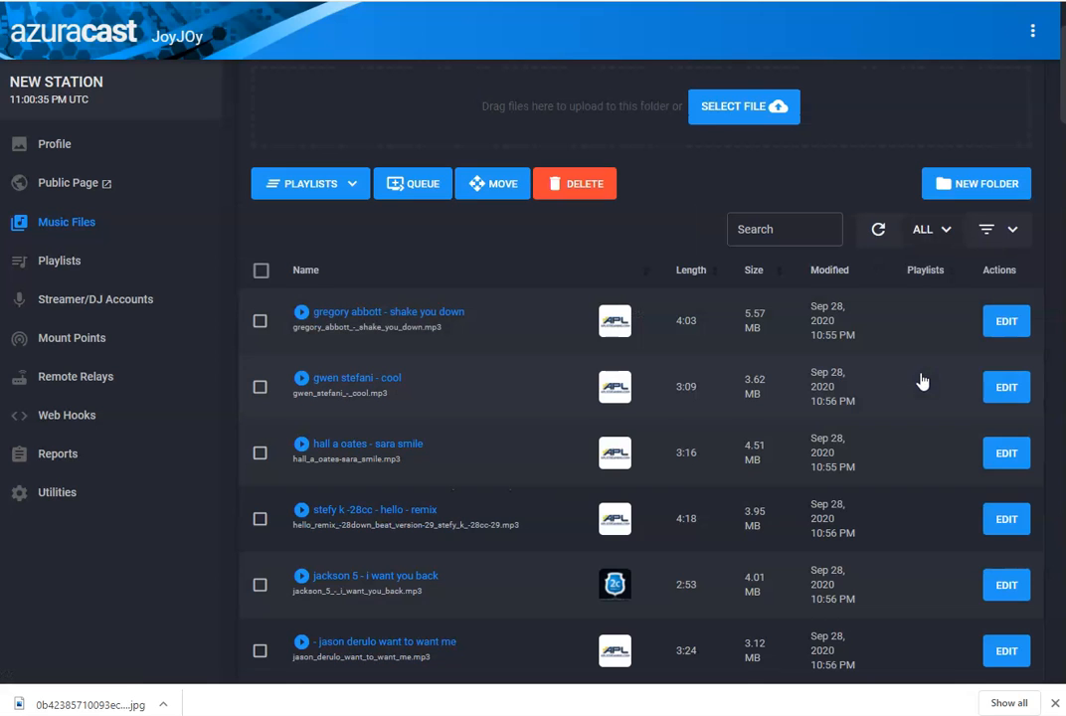
# - Scroll through the uploaded files listed in NEW FOLDER 3
pyautogui.scroll(-10, 769, 395)
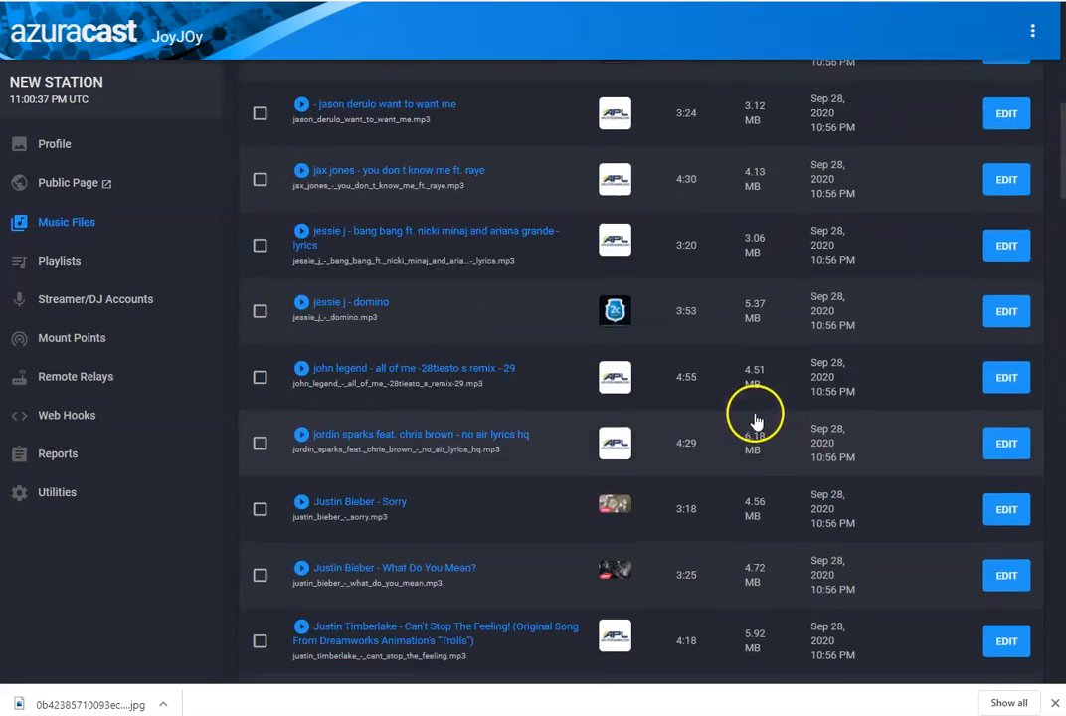
pyautogui.scroll(-10, 733, 456)
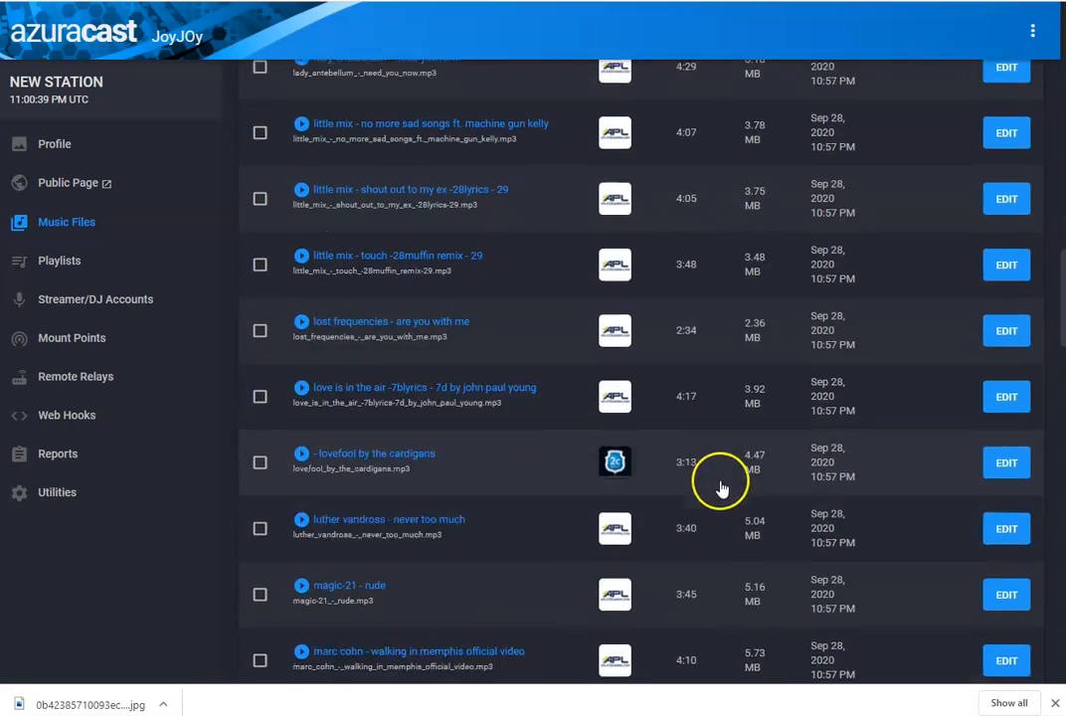
pyautogui.scroll(-10, 684, 513)
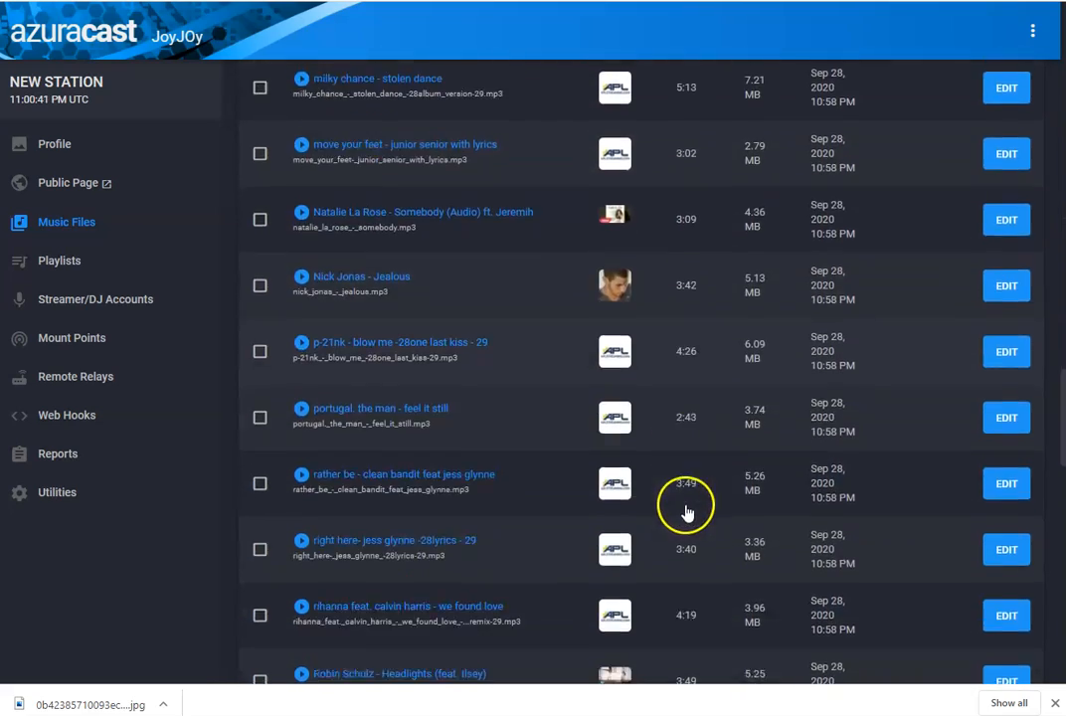
pyautogui.scroll(-2, 682, 525)
pyautogui.scroll(15, 673, 535)
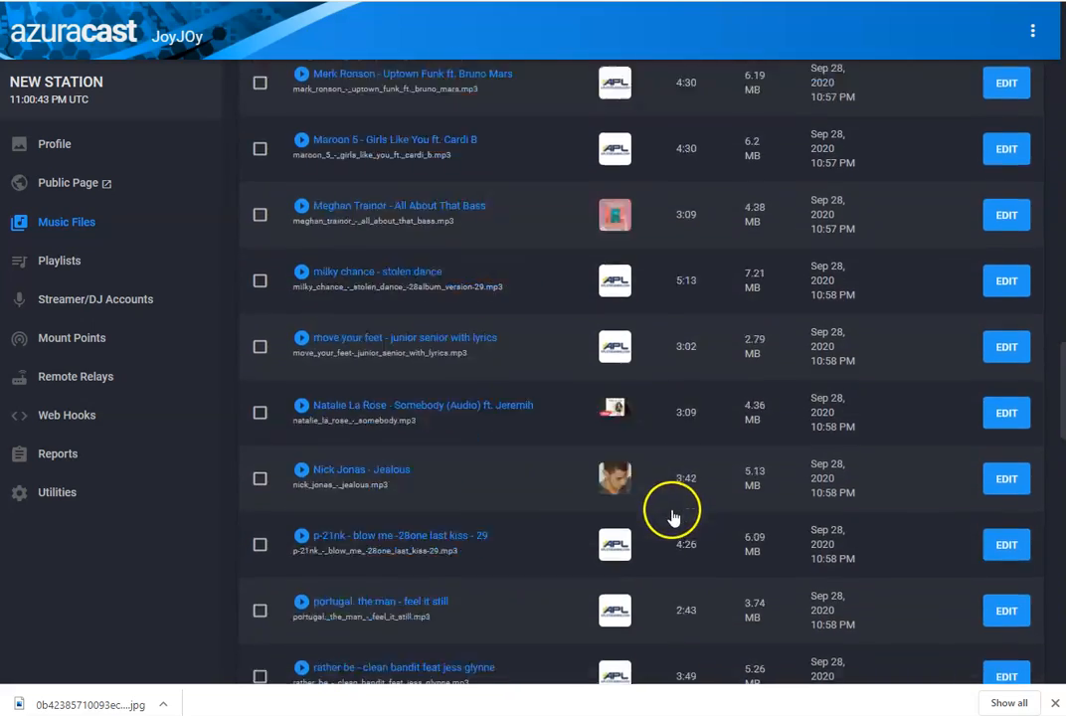
pyautogui.scroll(15, 673, 493)
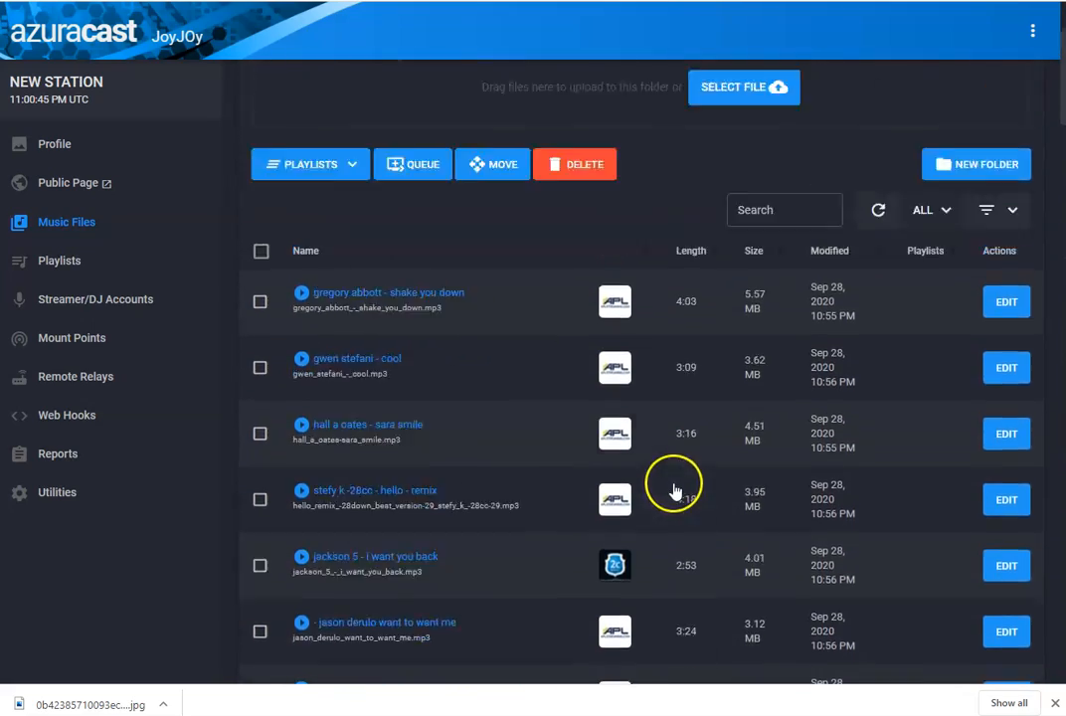
pyautogui.scroll(-1, 905, 482)
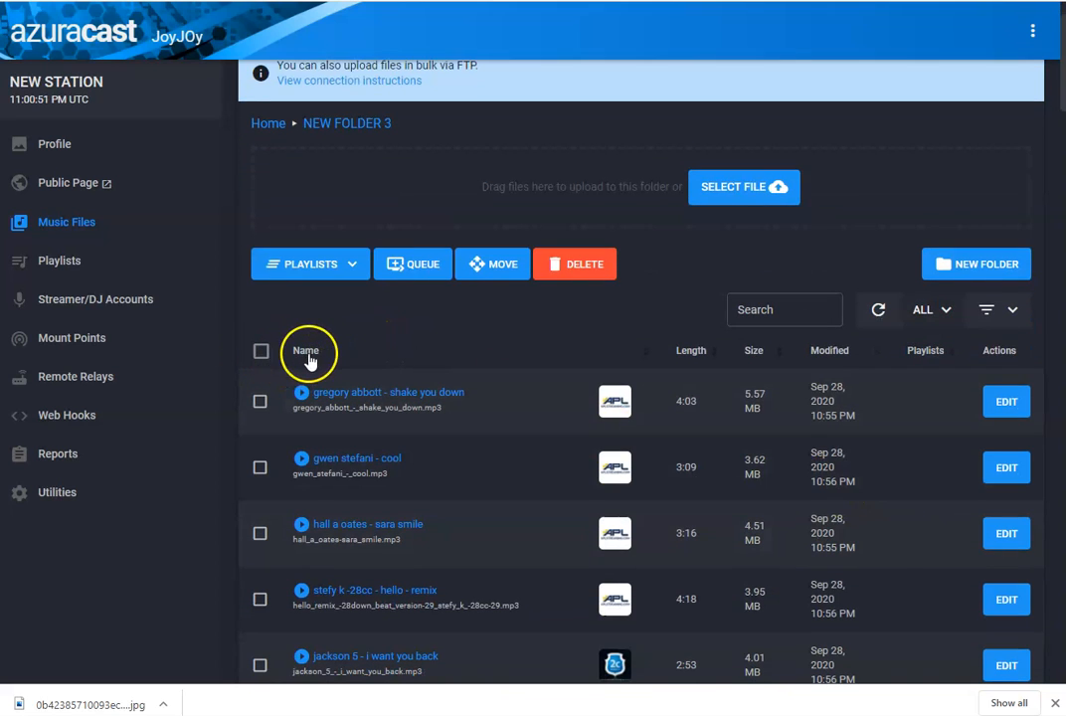
# - Select all songs in NEW FOLDER 3 and add them to the default playlist
pyautogui.click(263, 358)
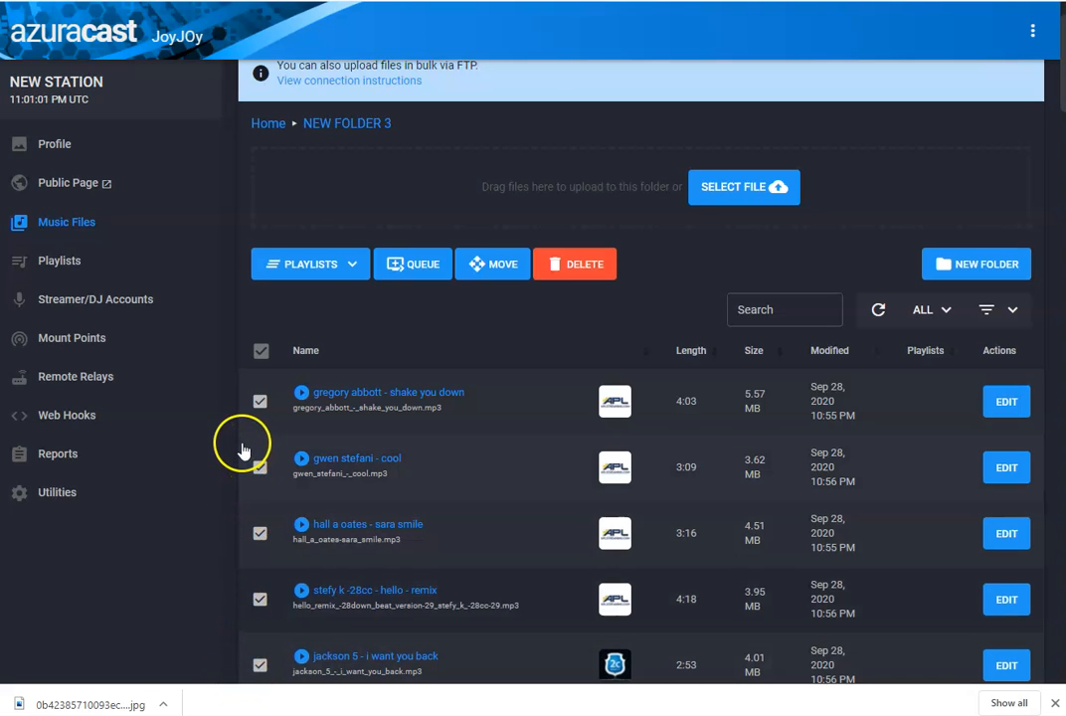
pyautogui.click(354, 265)
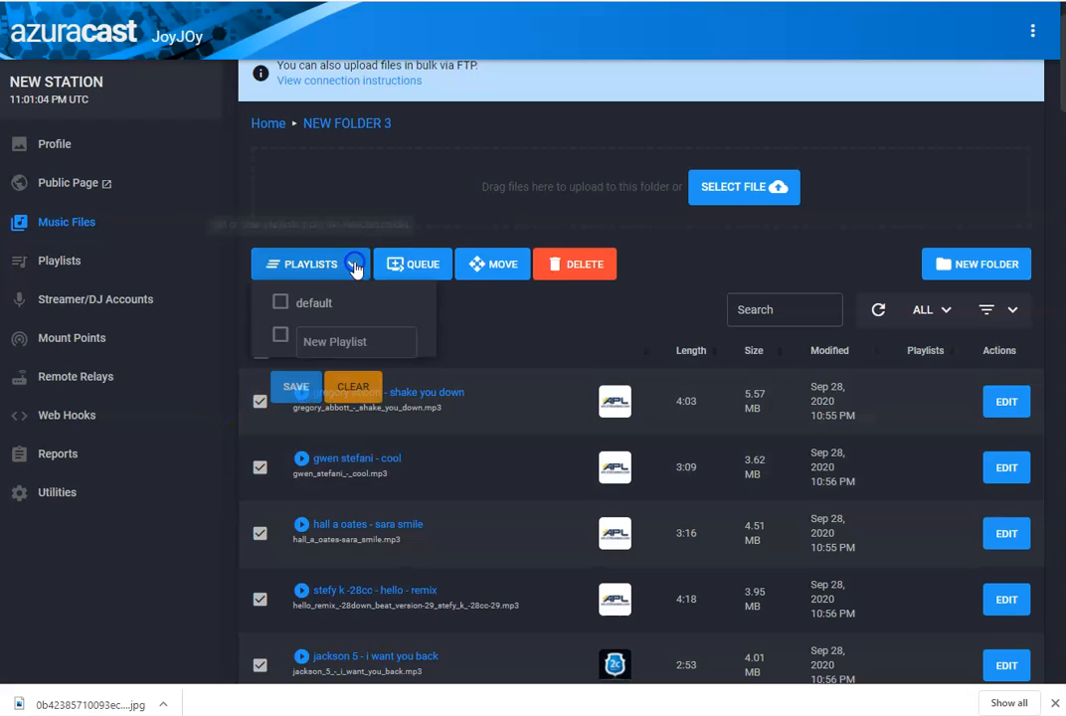
pyautogui.click(280, 301)
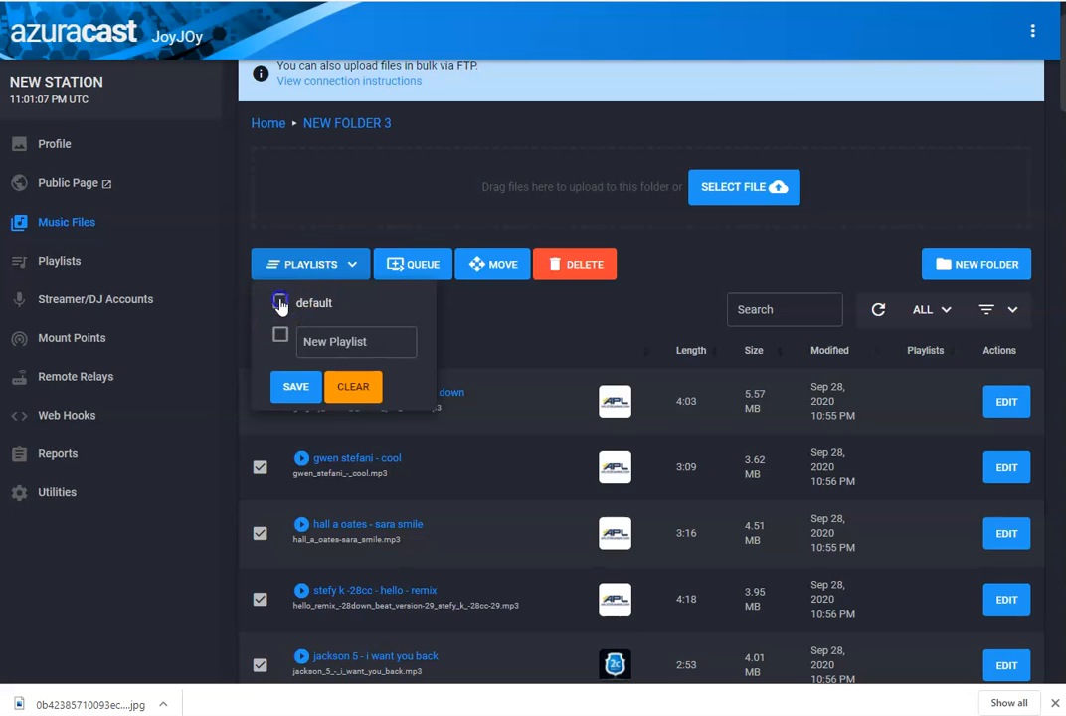
pyautogui.click(298, 386)
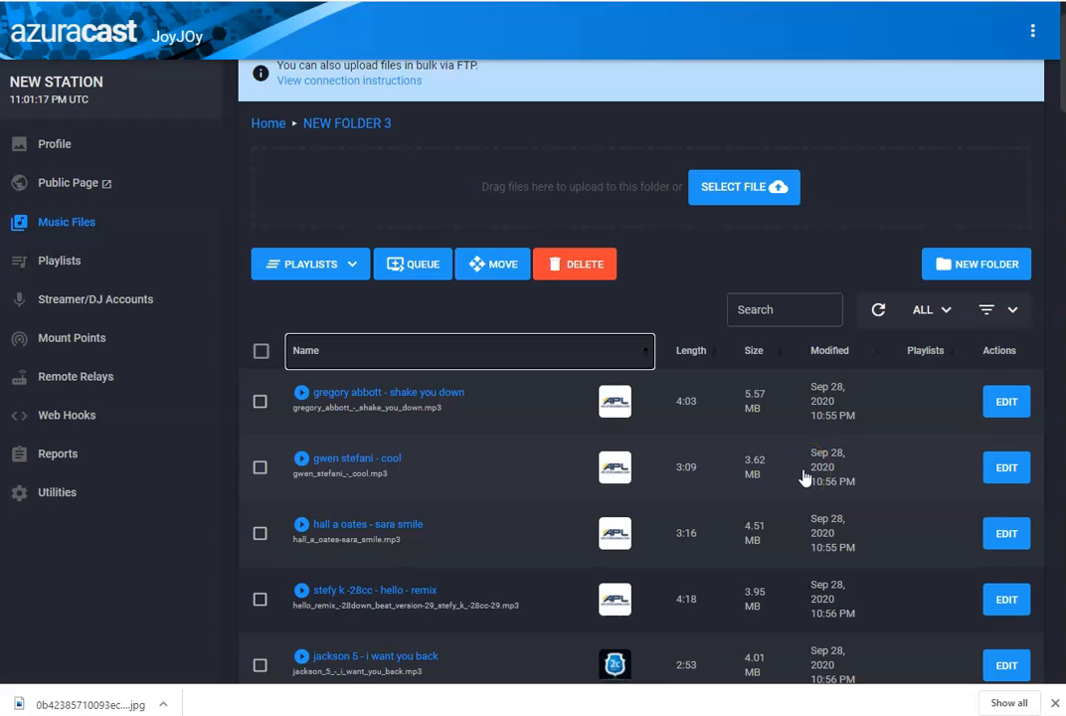
# - Return to the Home folder list, assign the NEW FOLDER 3 folder to the default playlist, and reopen it to check
pyautogui.click(268, 125)
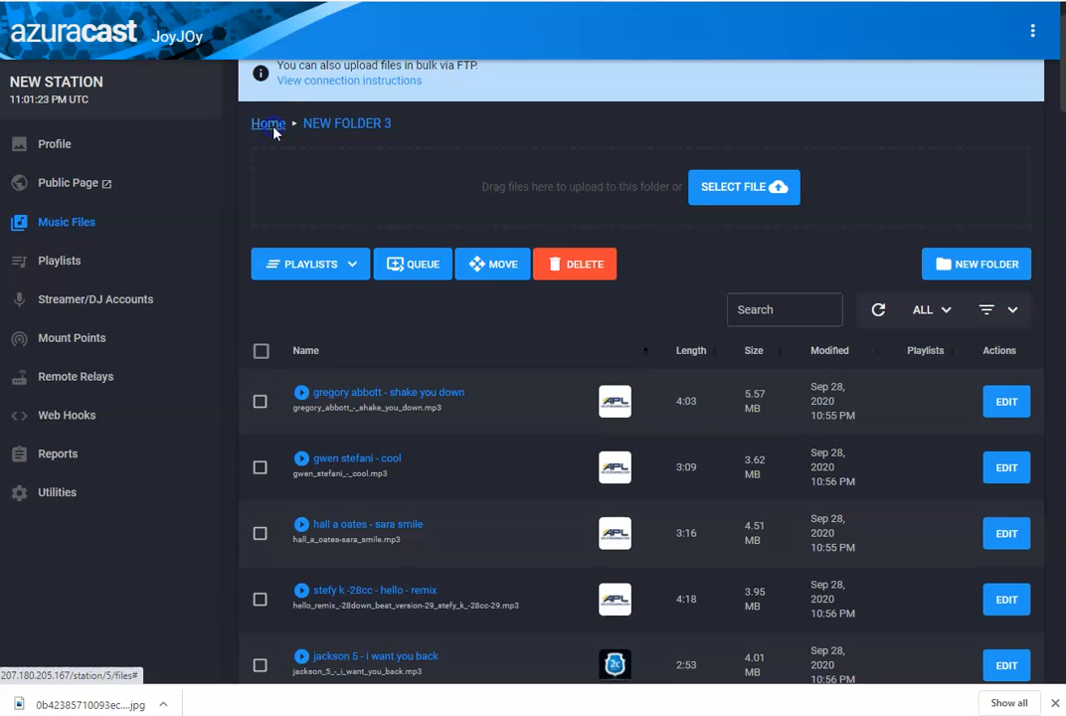
pyautogui.scroll(-1, 407, 280)
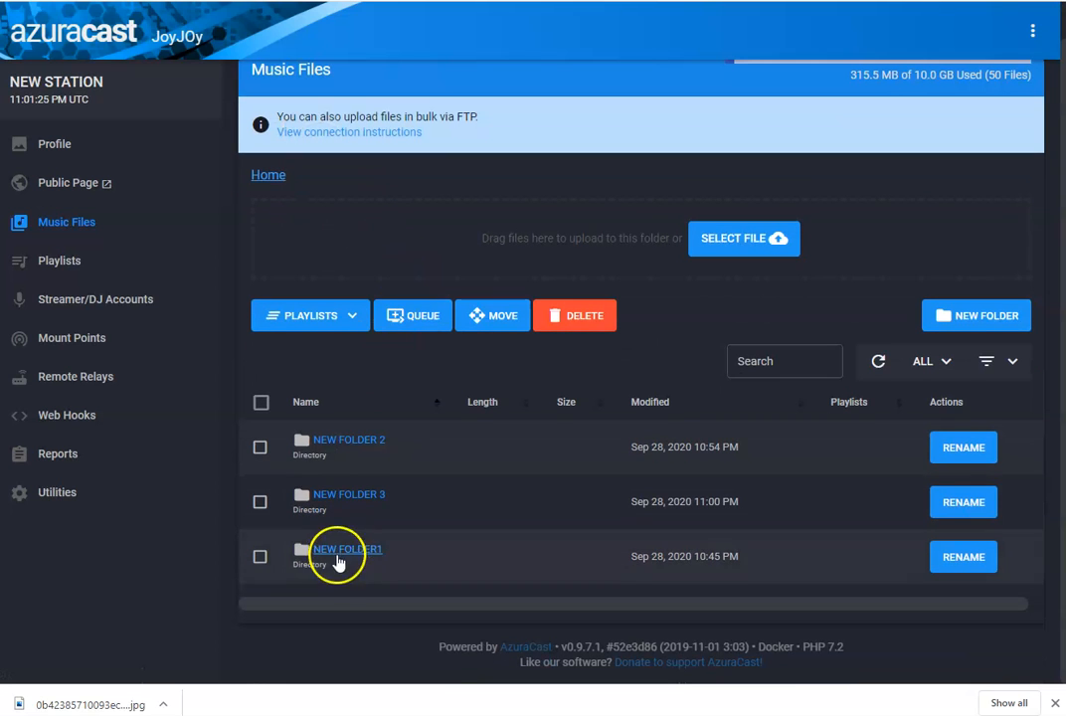
pyautogui.click(260, 449)
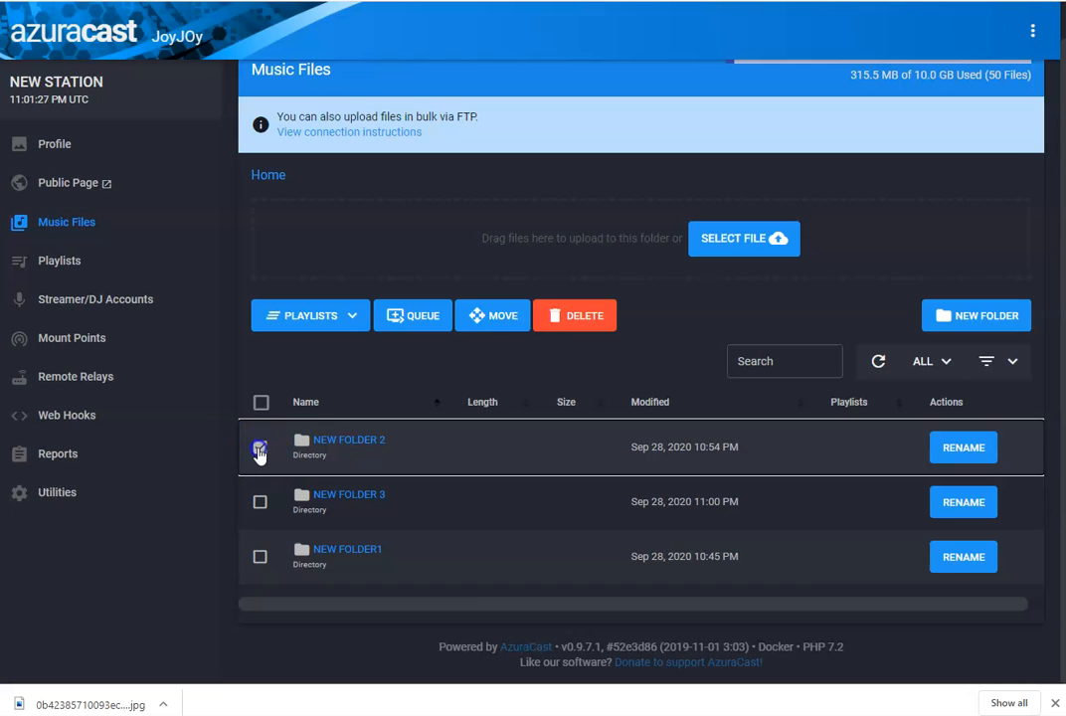
pyautogui.click(263, 449)
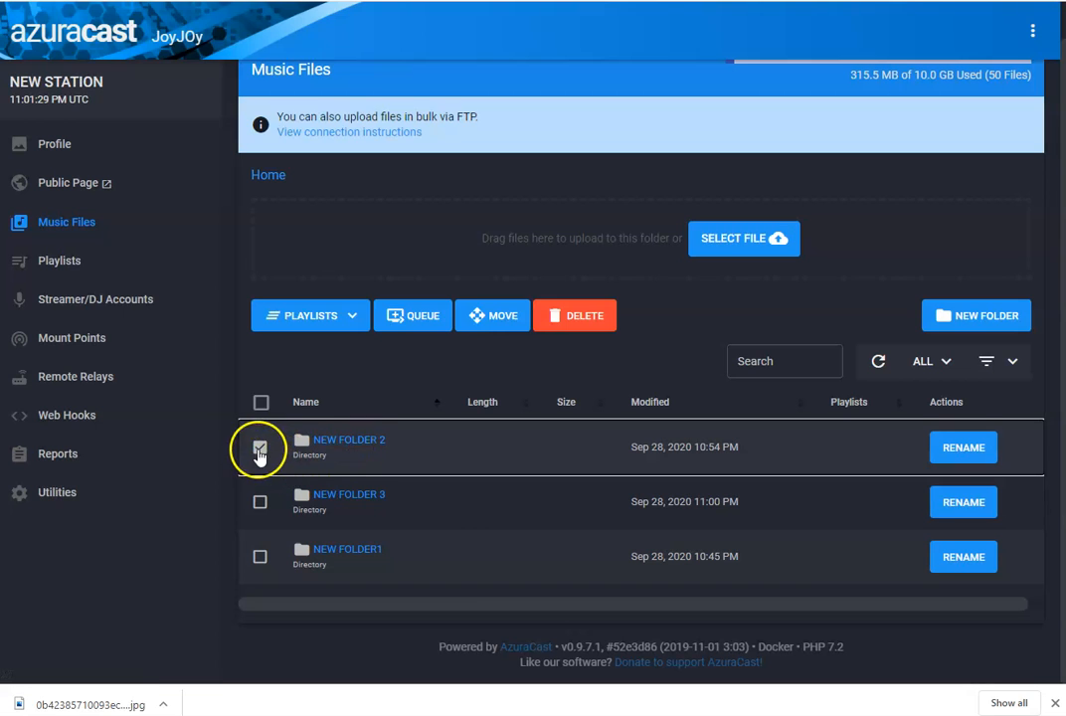
pyautogui.click(262, 503)
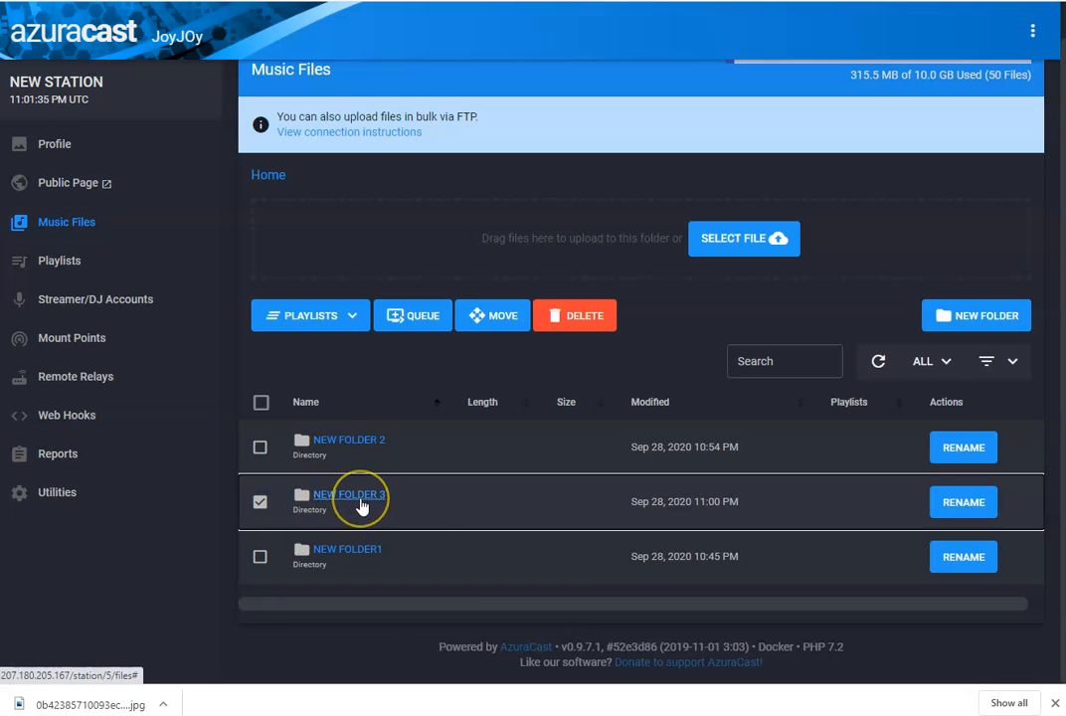
pyautogui.click(353, 316)
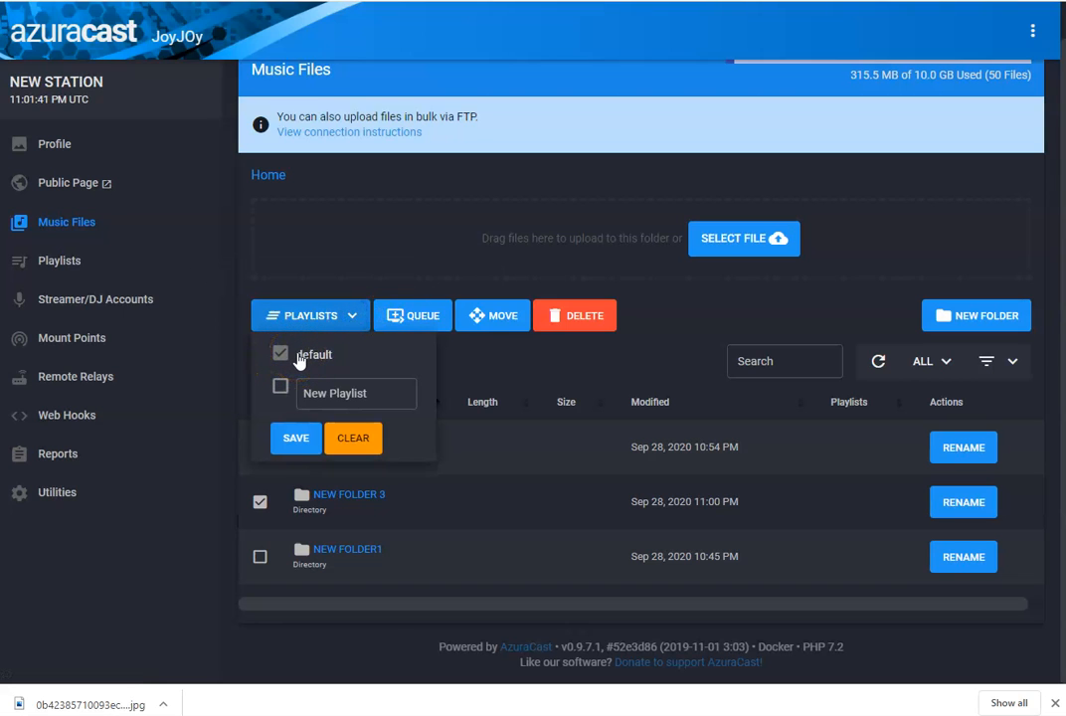
pyautogui.click(296, 441)
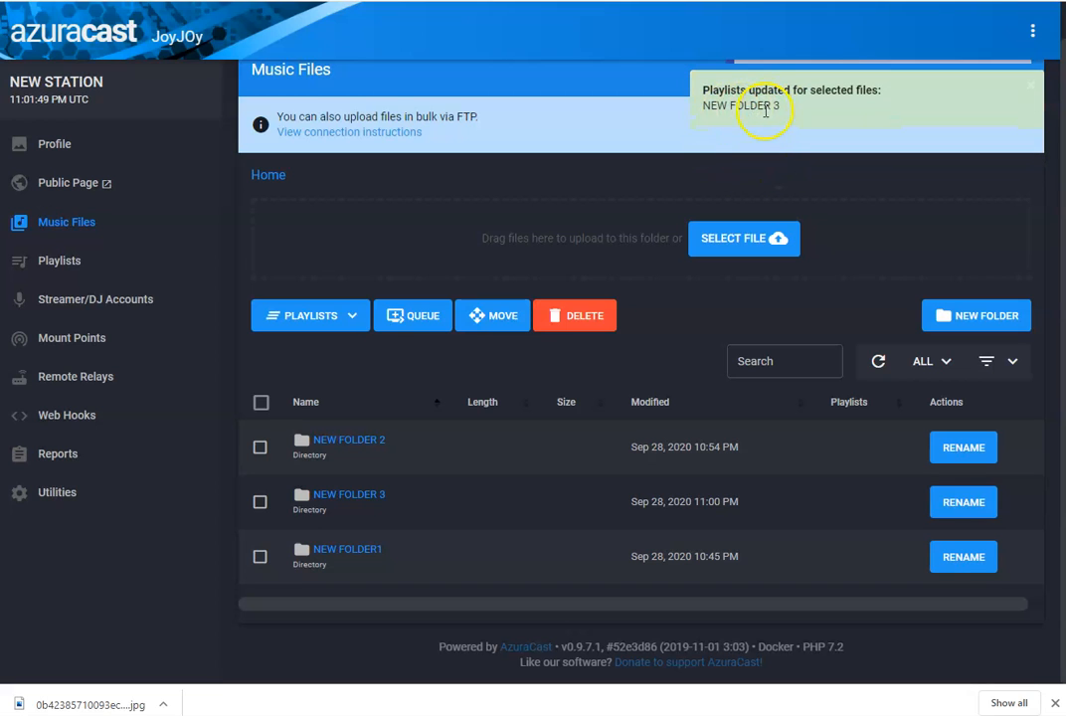
pyautogui.click(350, 494)
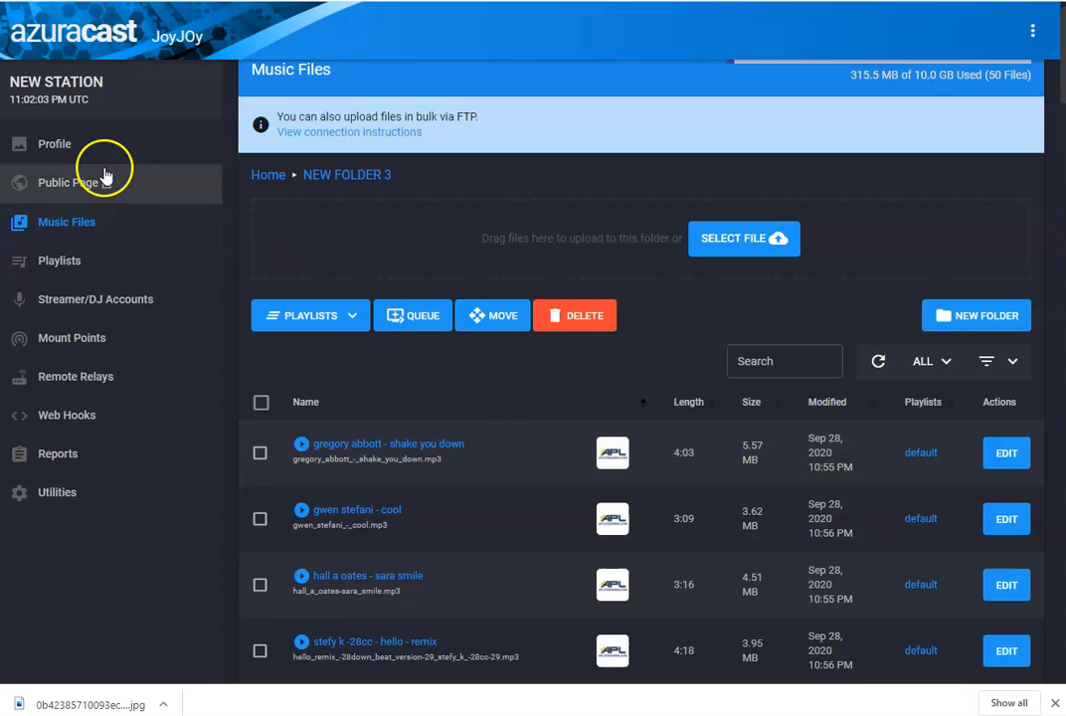
# - Open the station's public page from the profile, play the stream, and close that tab
pyautogui.click(55, 147)
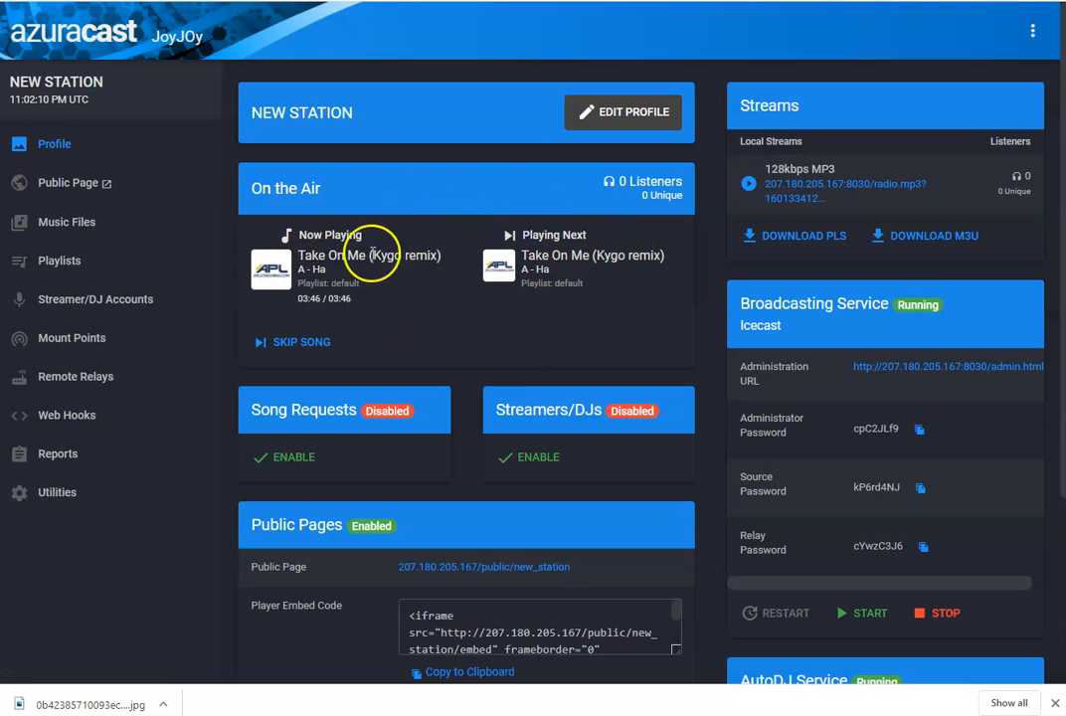
pyautogui.click(63, 189)
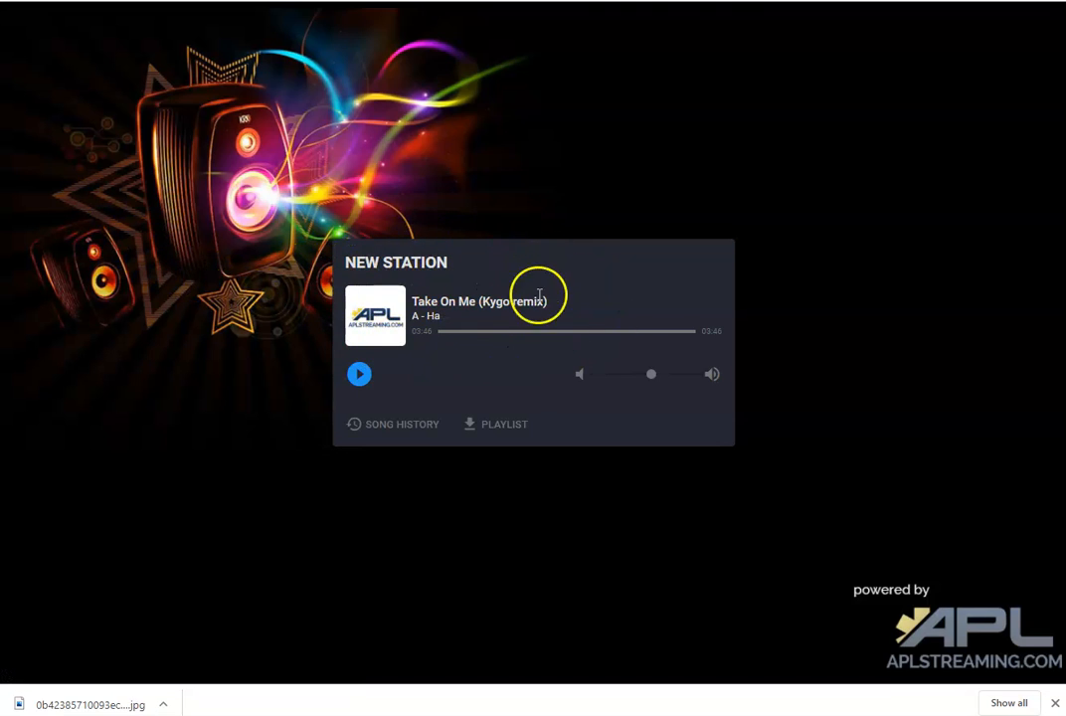
pyautogui.click(359, 374)
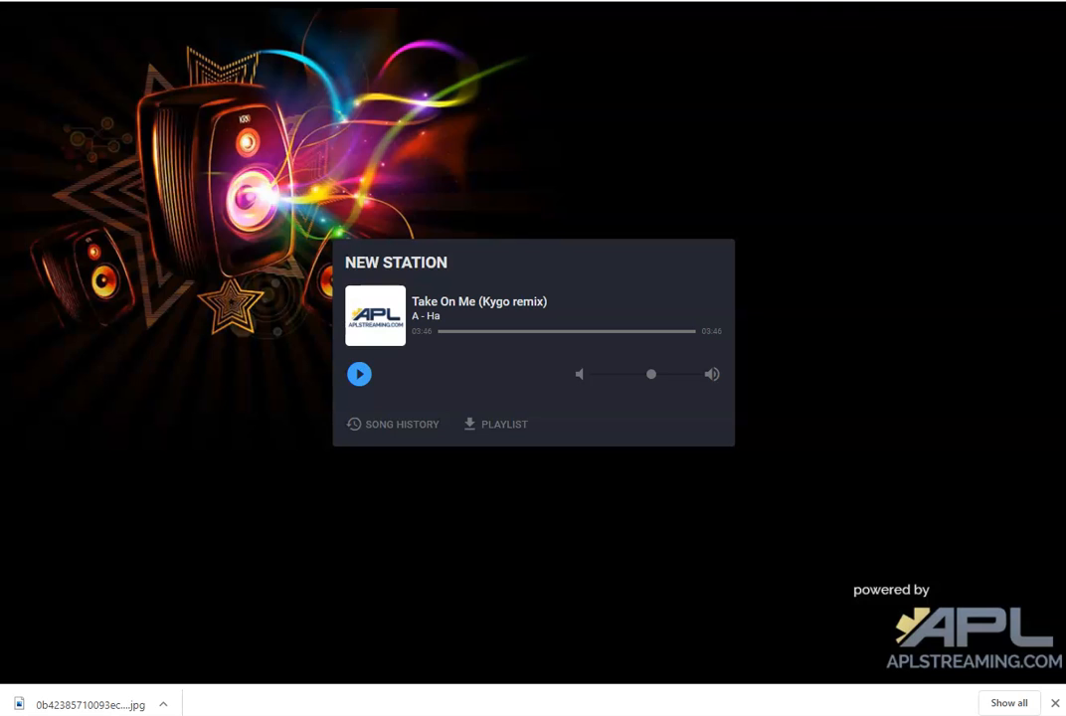
pyautogui.hotkey('ctrl', 'w')
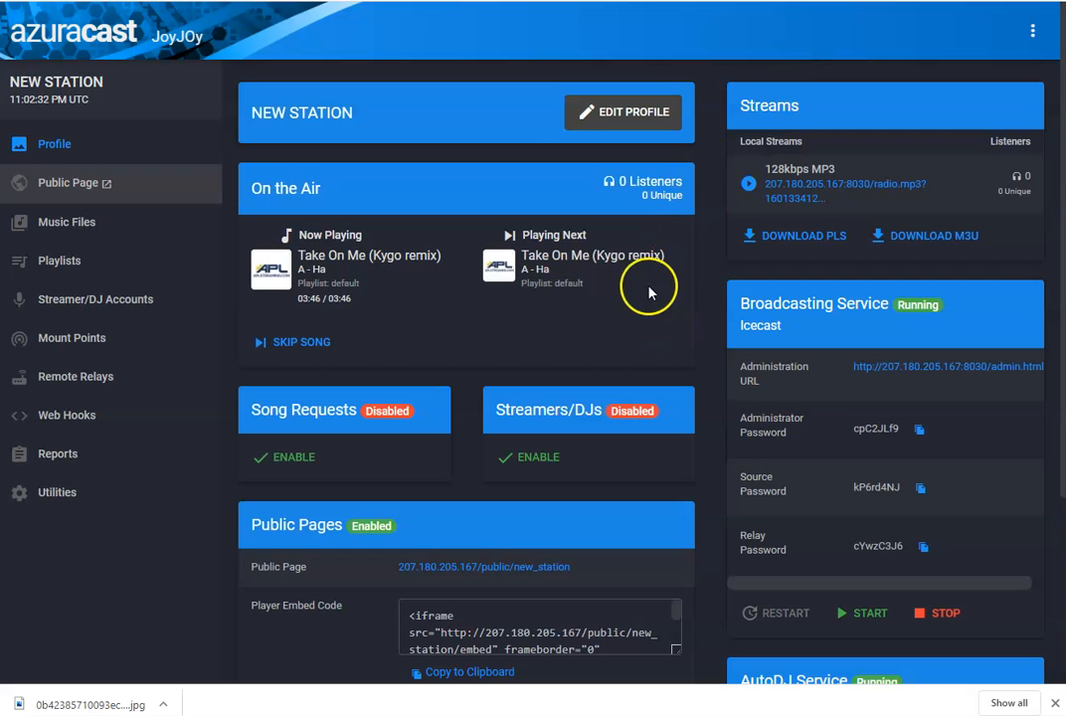
# - In Music Files, select the NEW FOLDER 2 folder and assign it to the default playlist
pyautogui.click(92, 223)
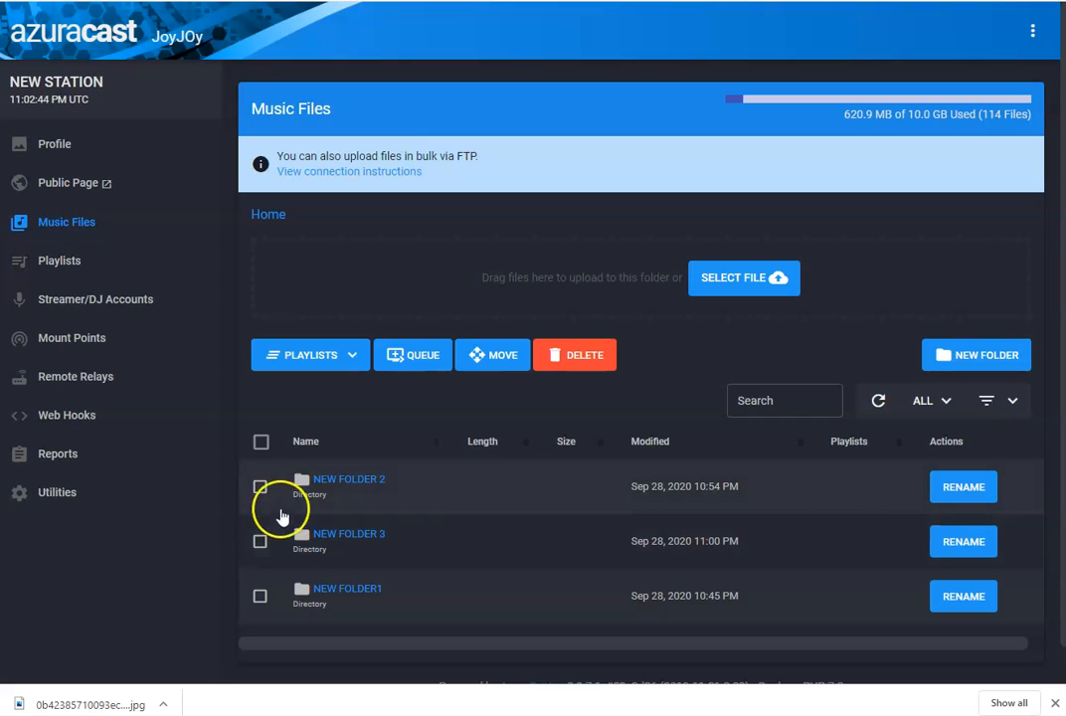
pyautogui.click(259, 489)
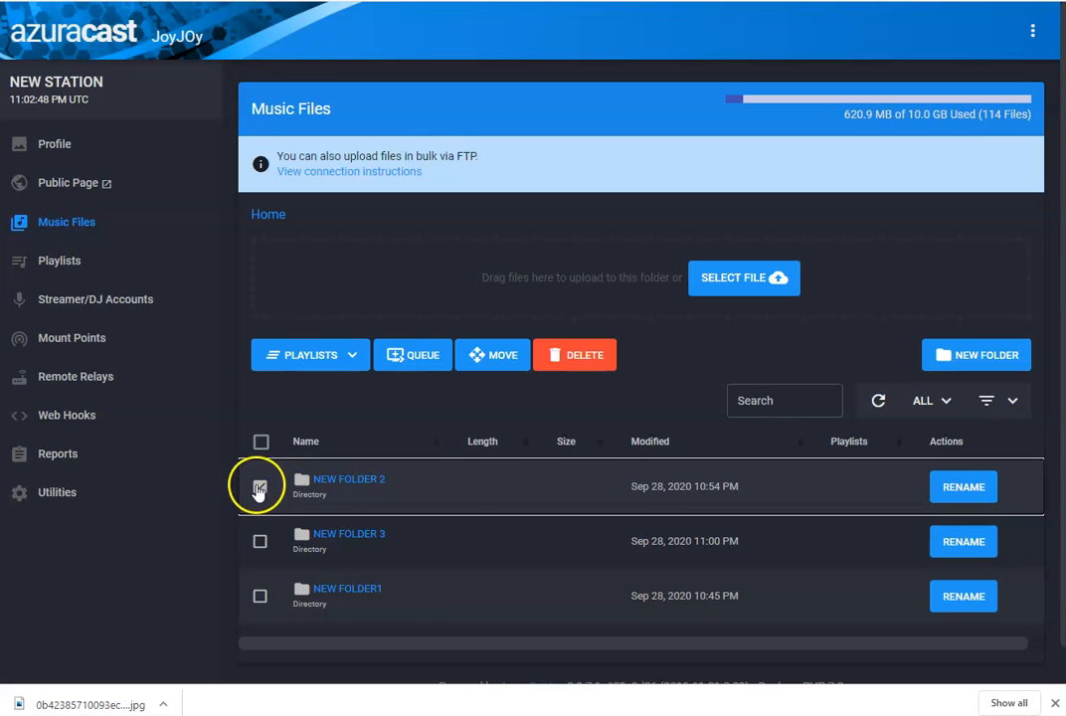
pyautogui.click(355, 358)
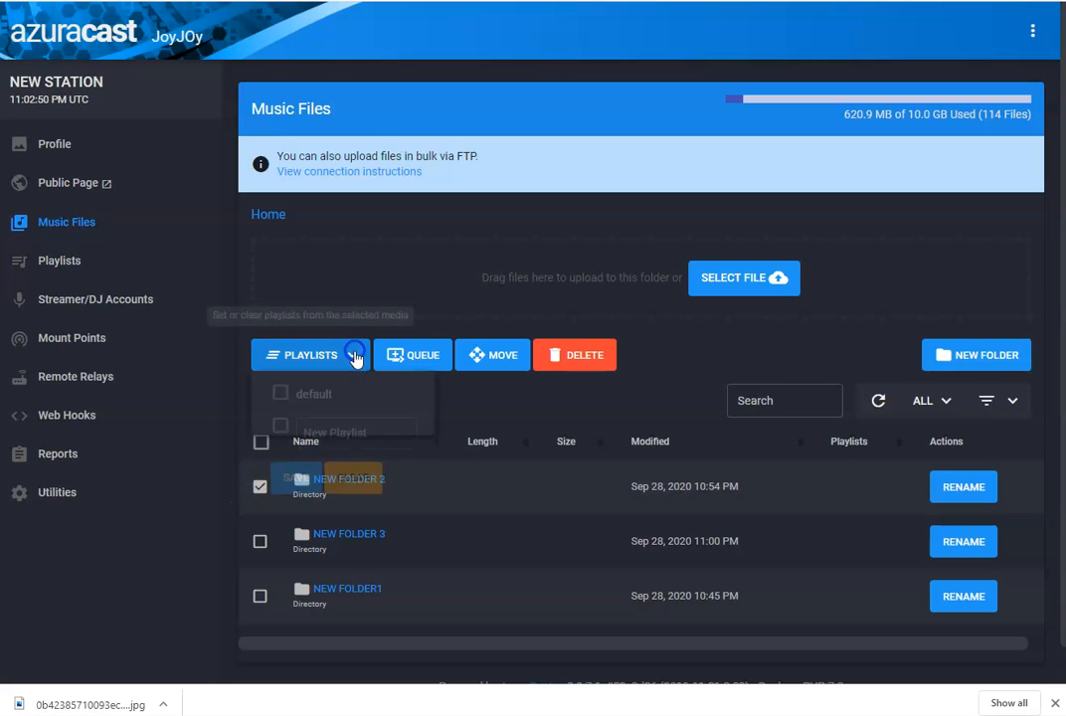
pyautogui.doubleClick(280, 397)
pyautogui.click(282, 396)
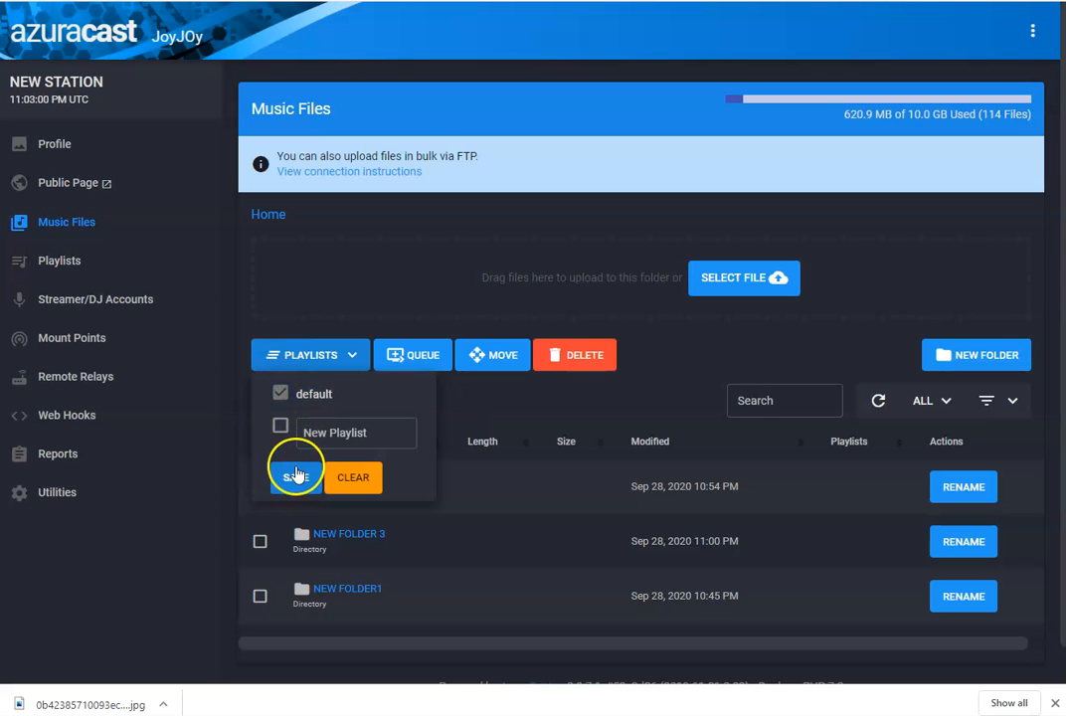
pyautogui.click(553, 403)
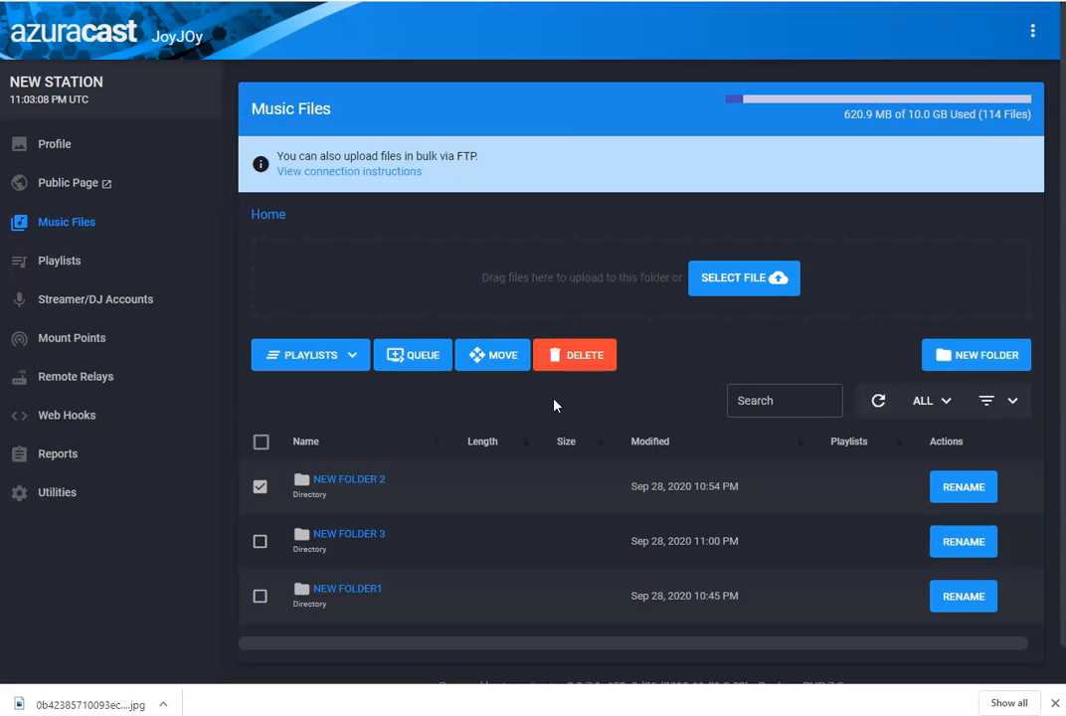
# - Open the Playlists page
pyautogui.click(79, 265)
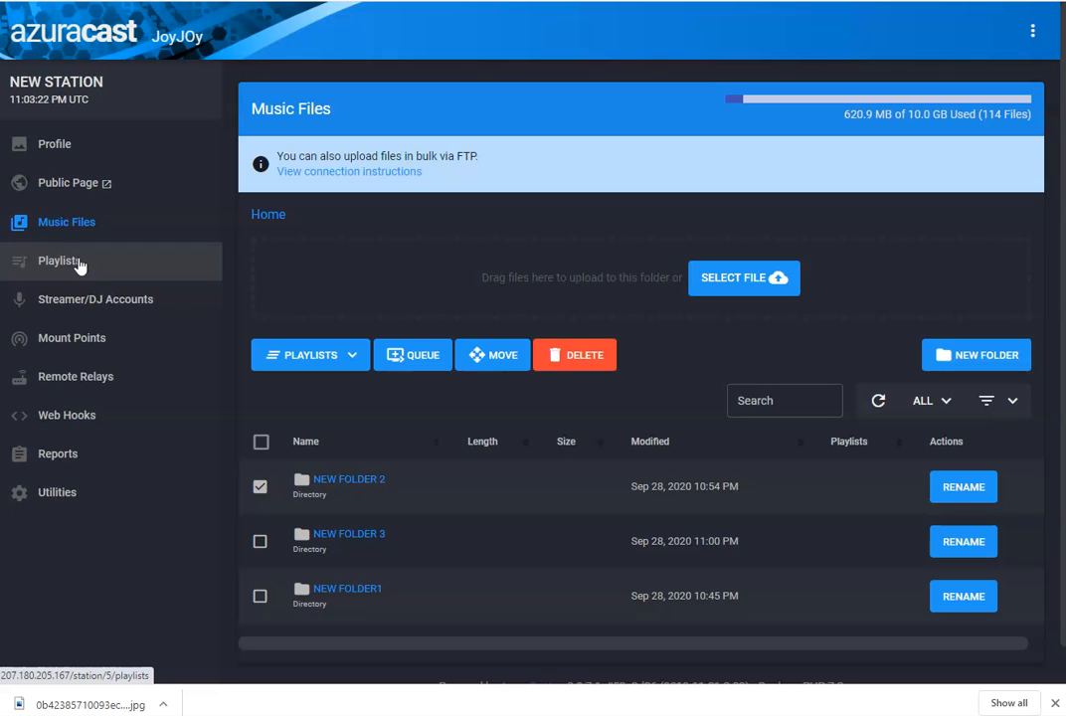
pyautogui.click(80, 263)
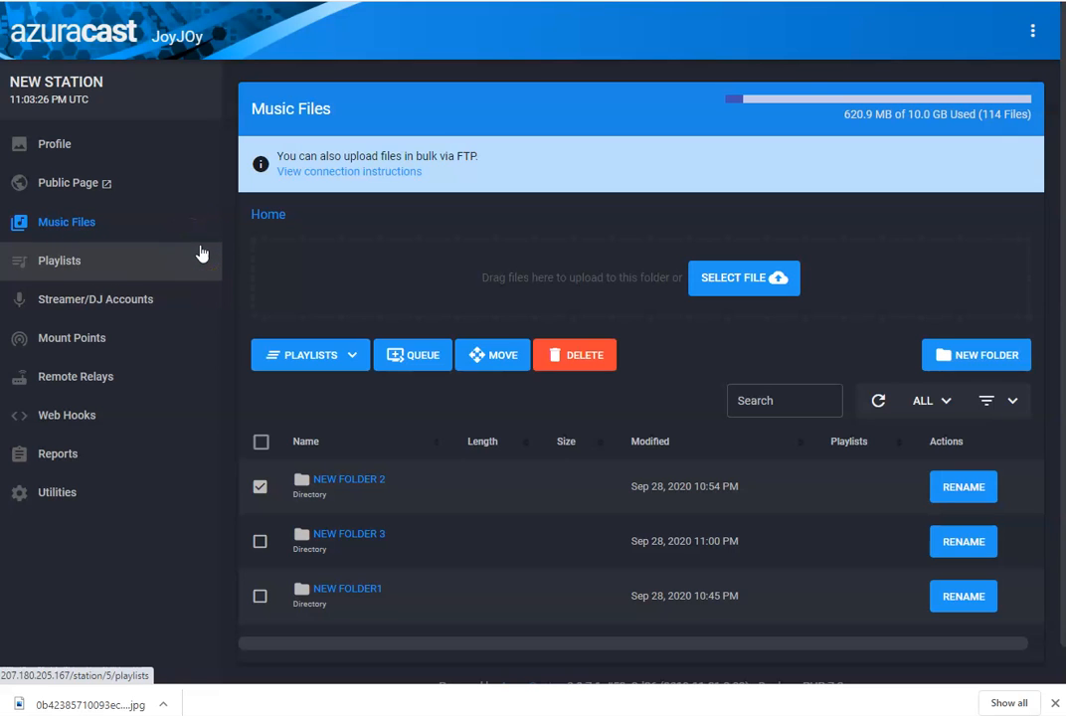